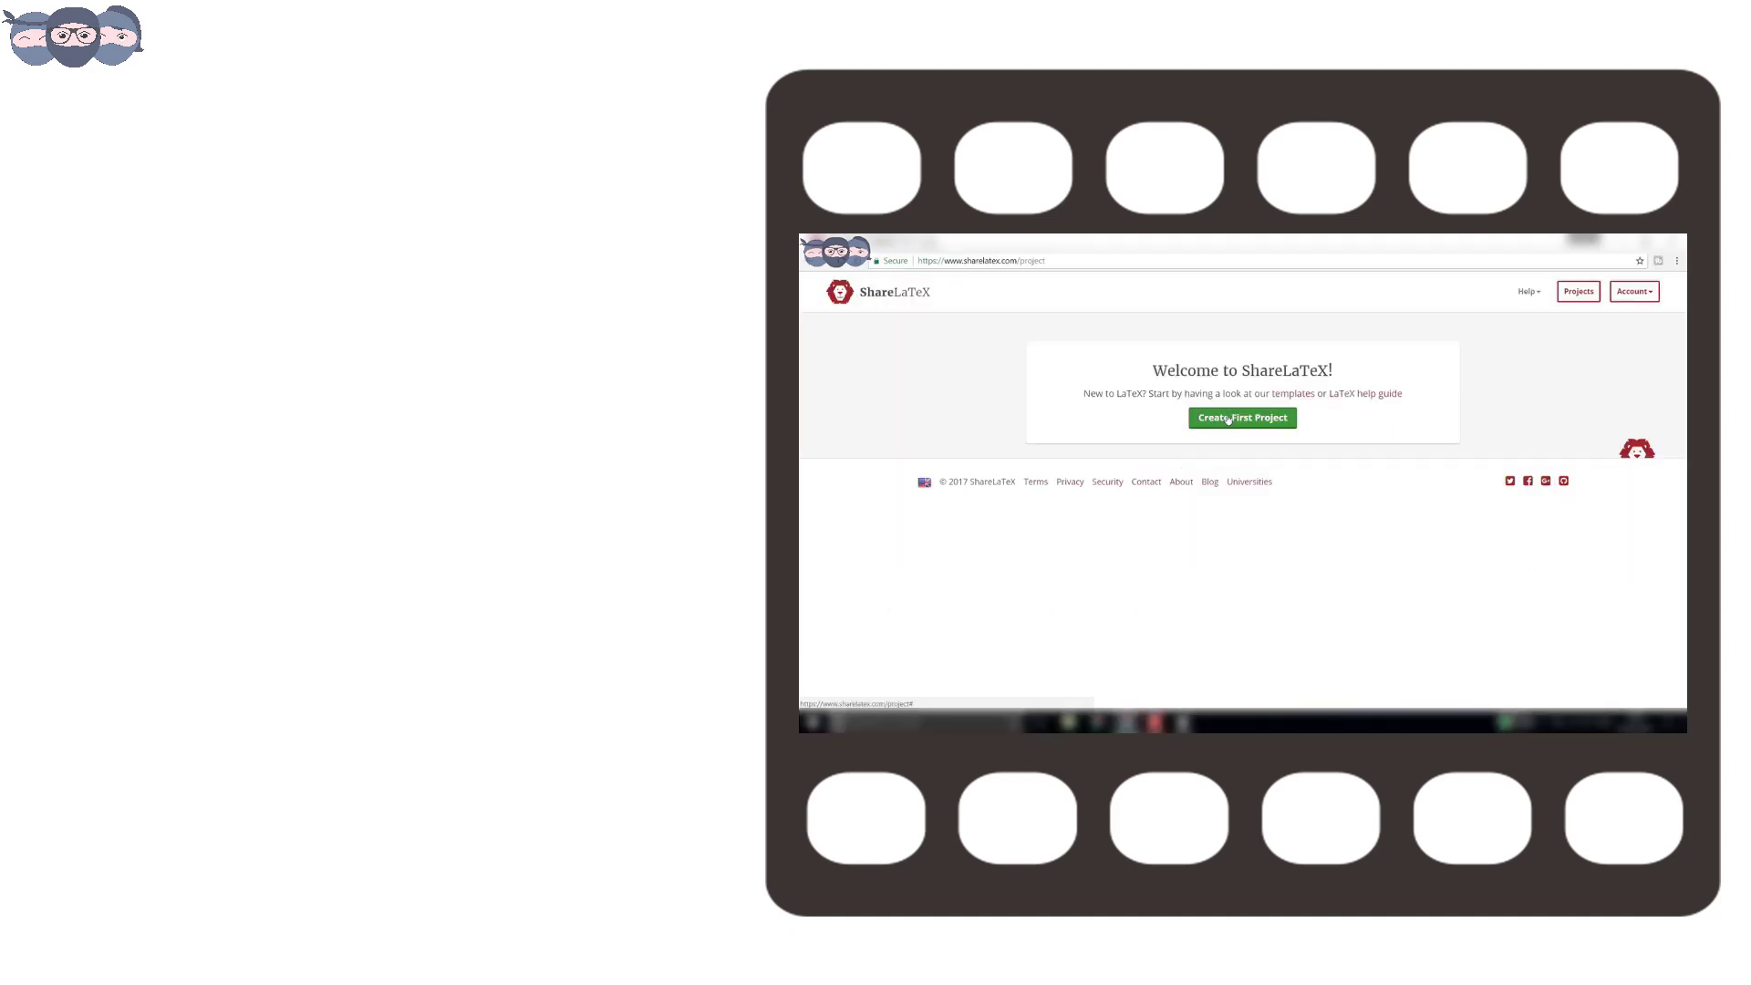
Create a new blank project named 'Hello World' and open it in the editor
click(1227, 419)
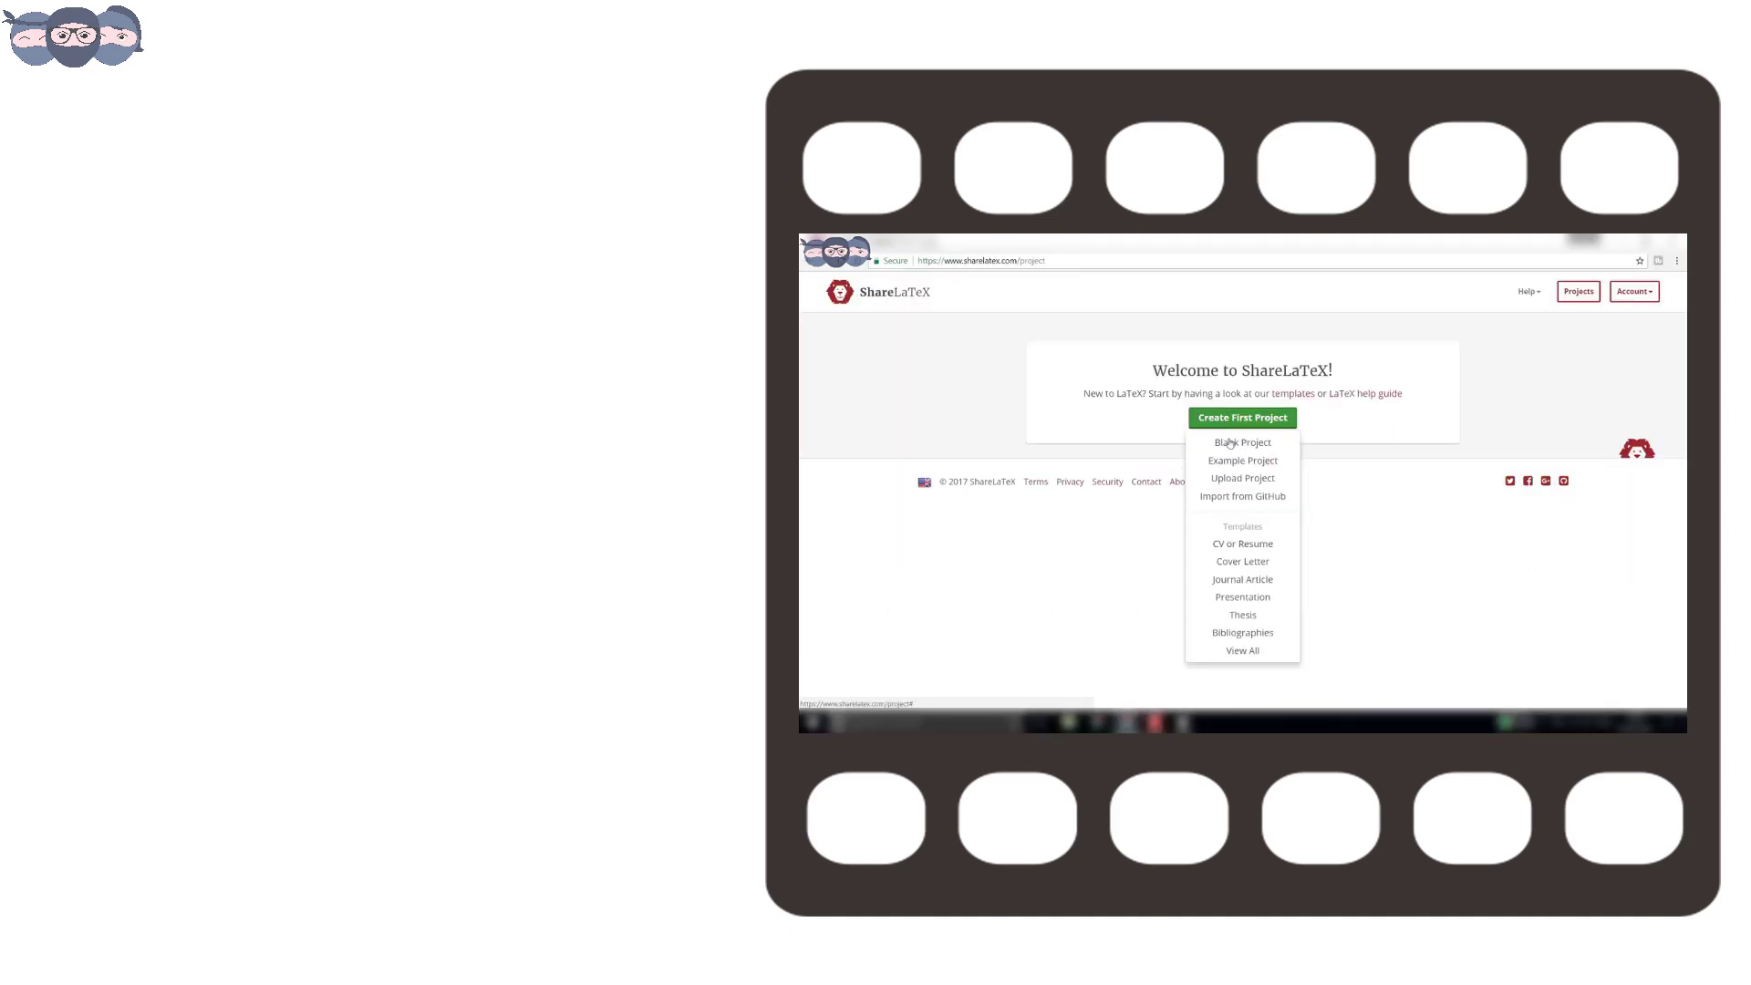
click(1229, 444)
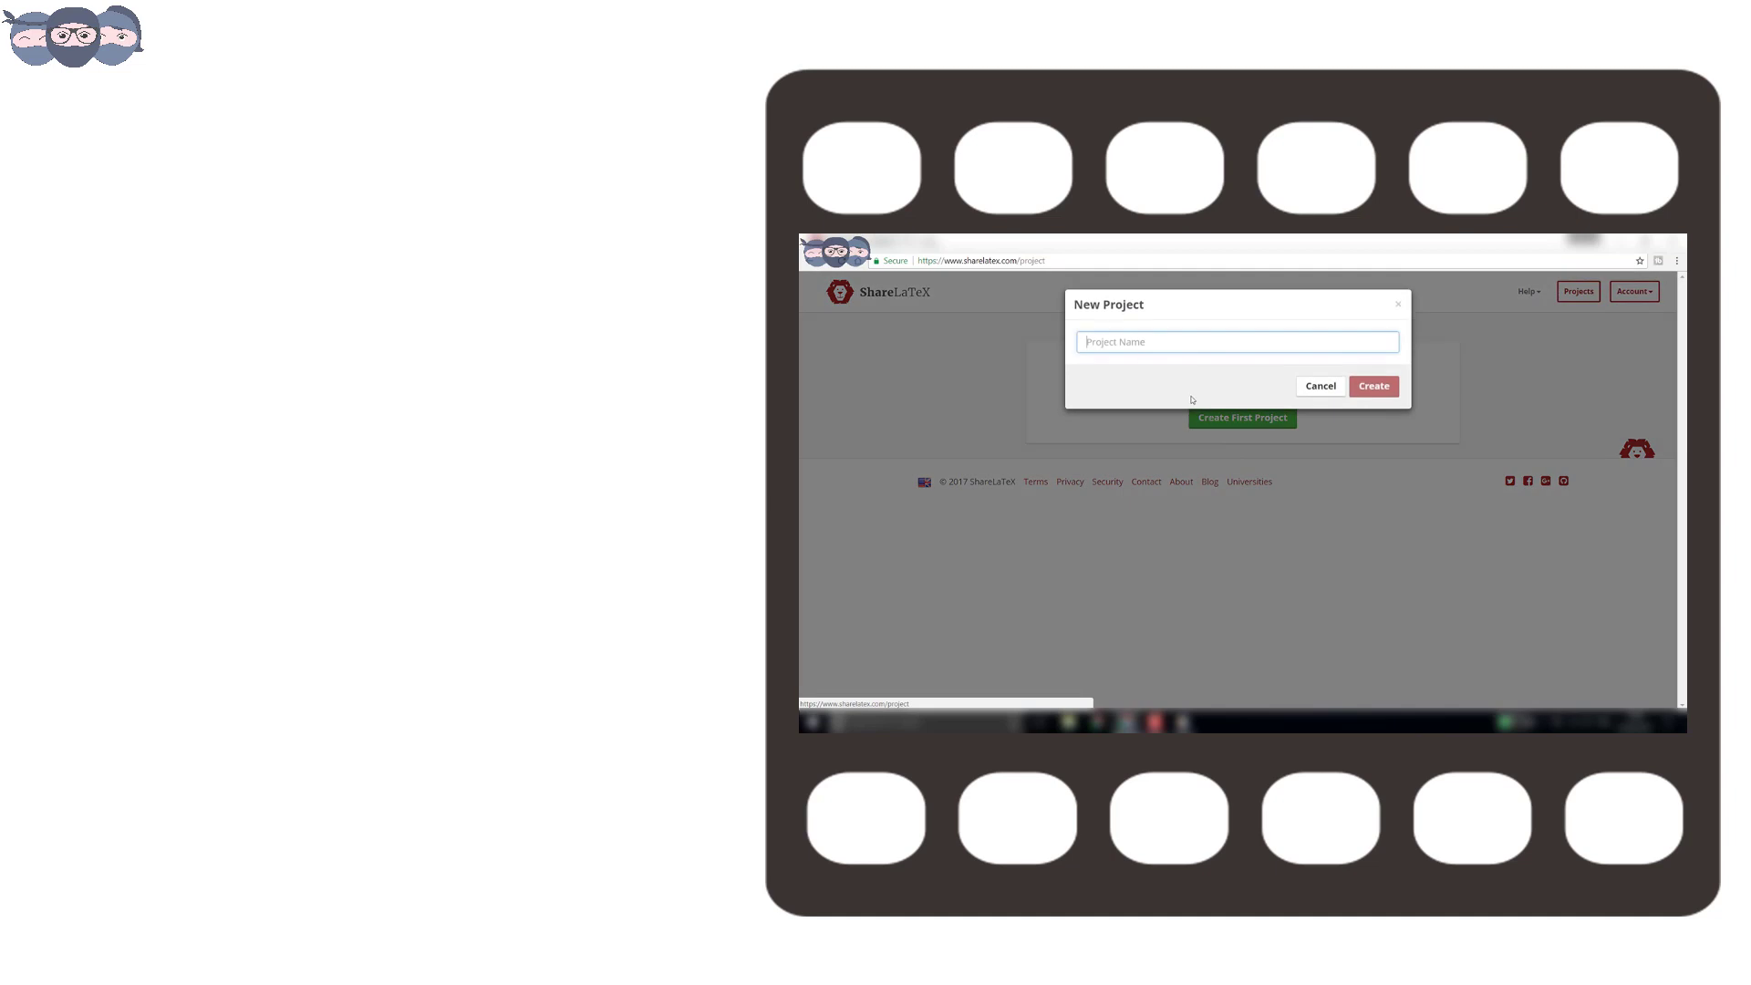
text(He)
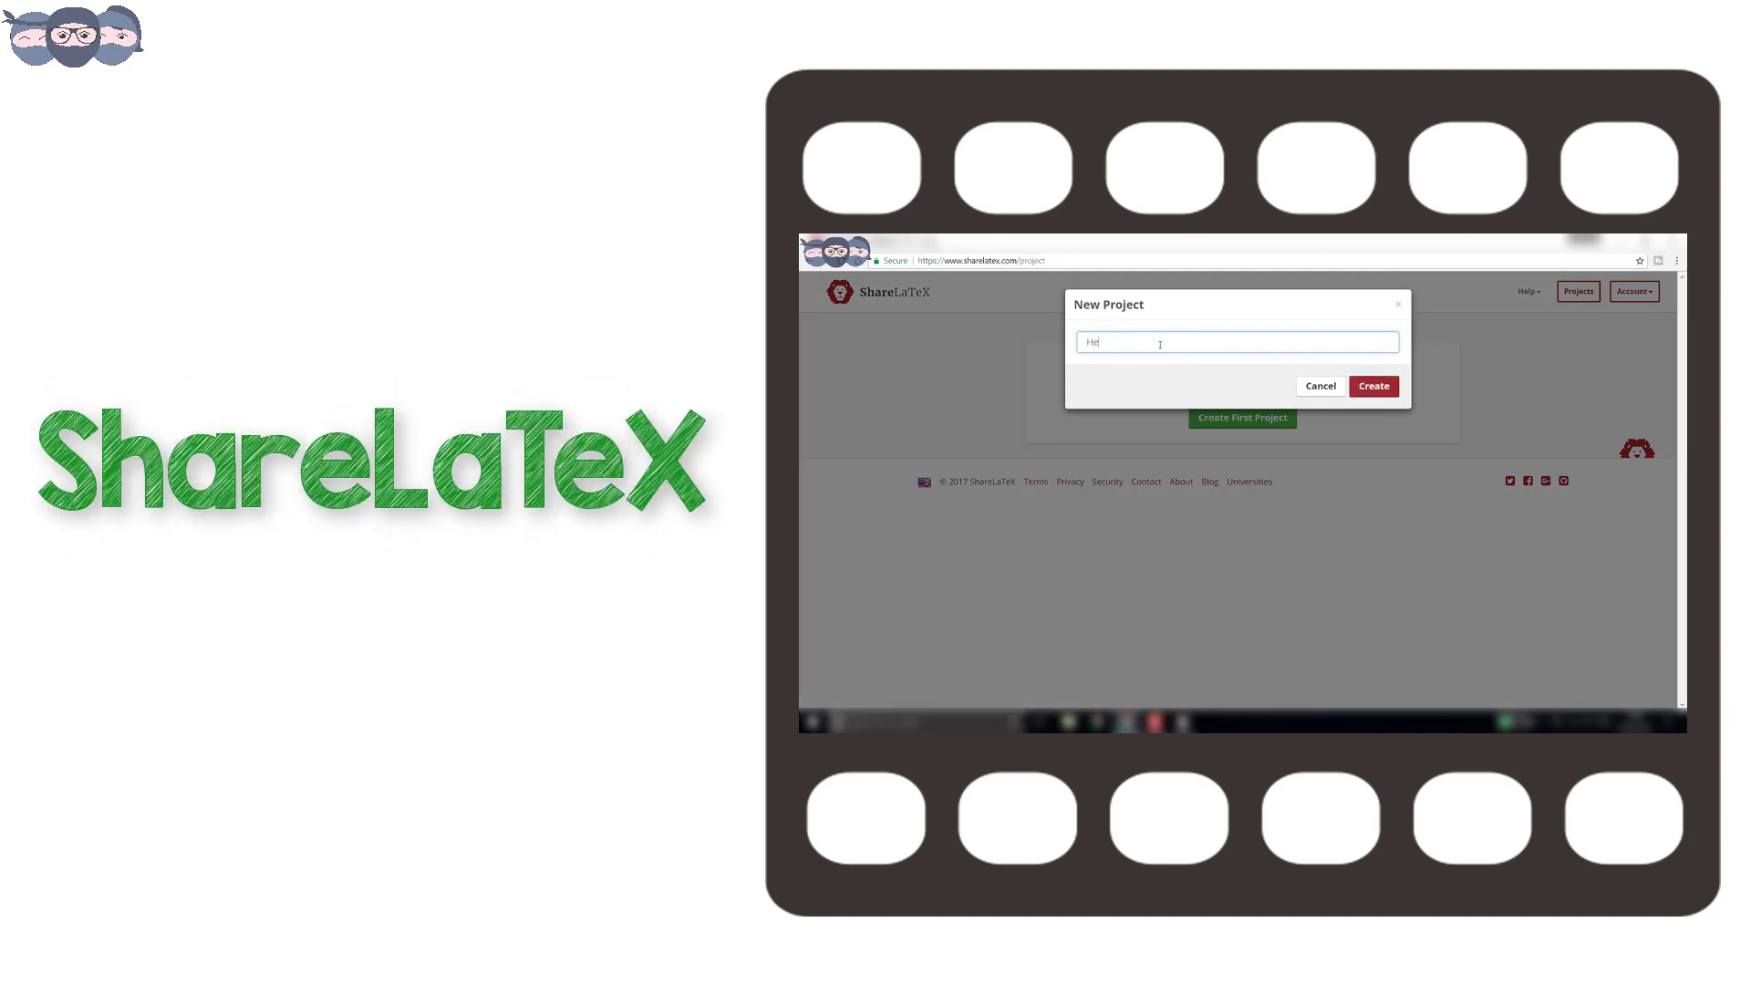
text(llo World)
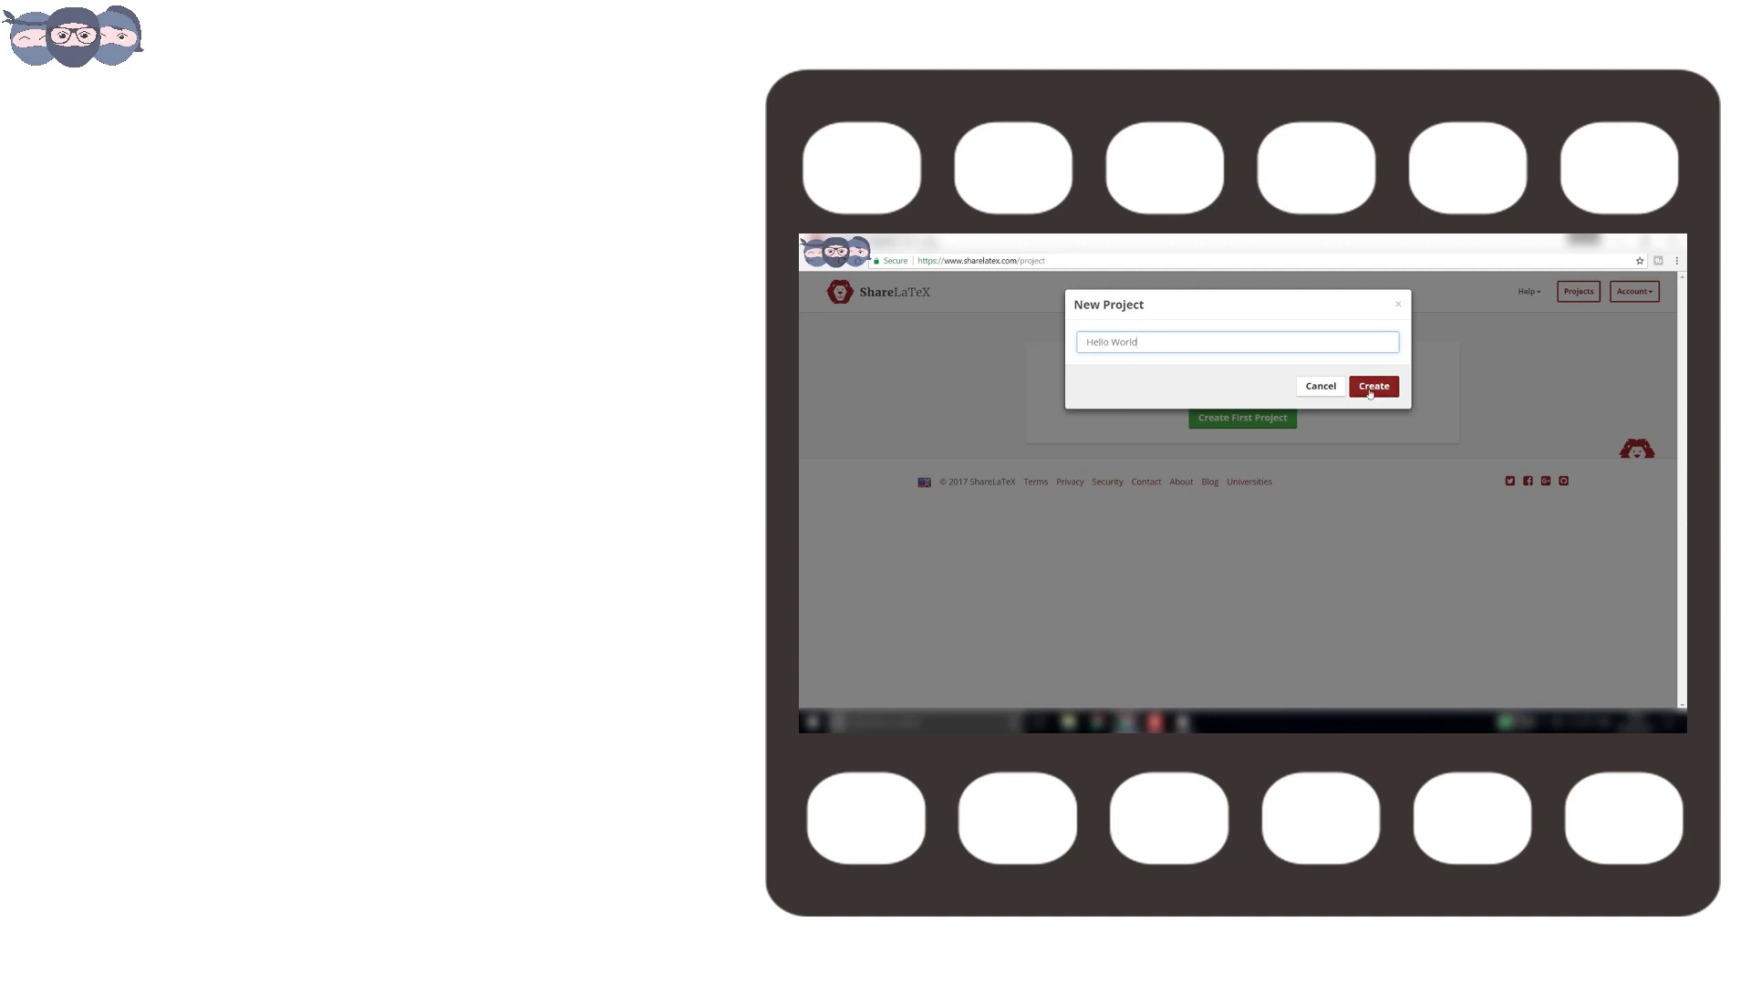
click(1374, 392)
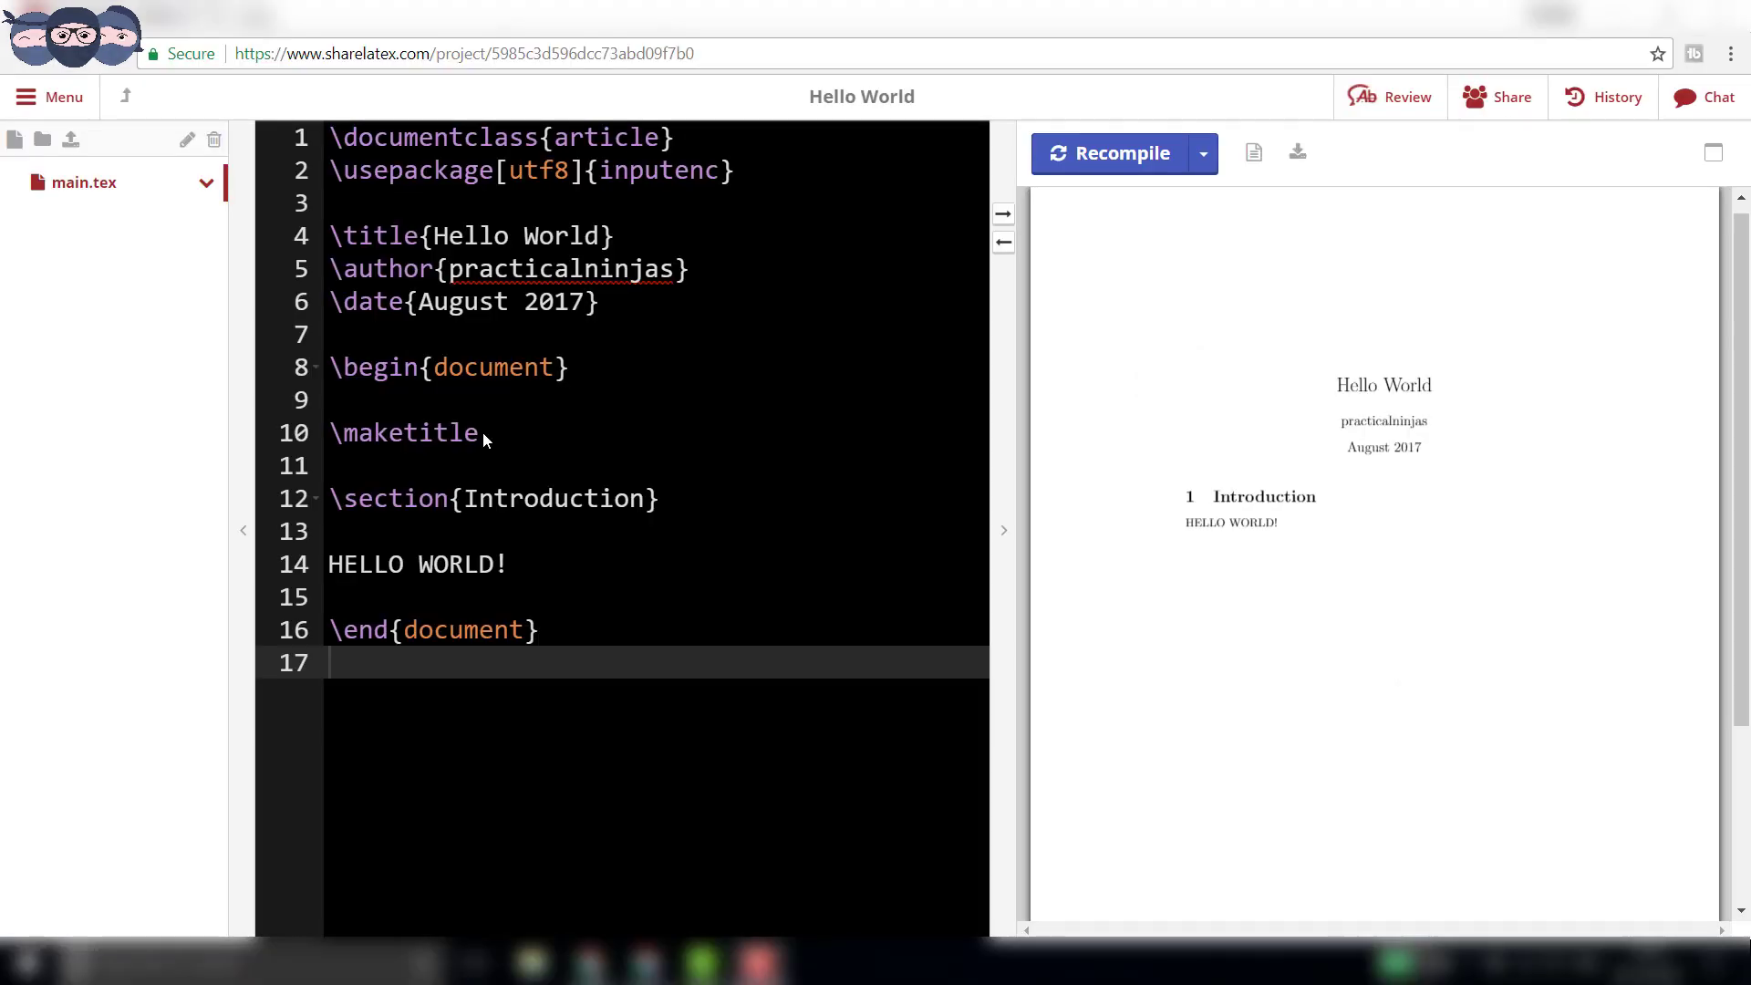
Delete the title, author, date and \maketitle lines, make the class report, and paste the geometry block
key(ctrl+z)
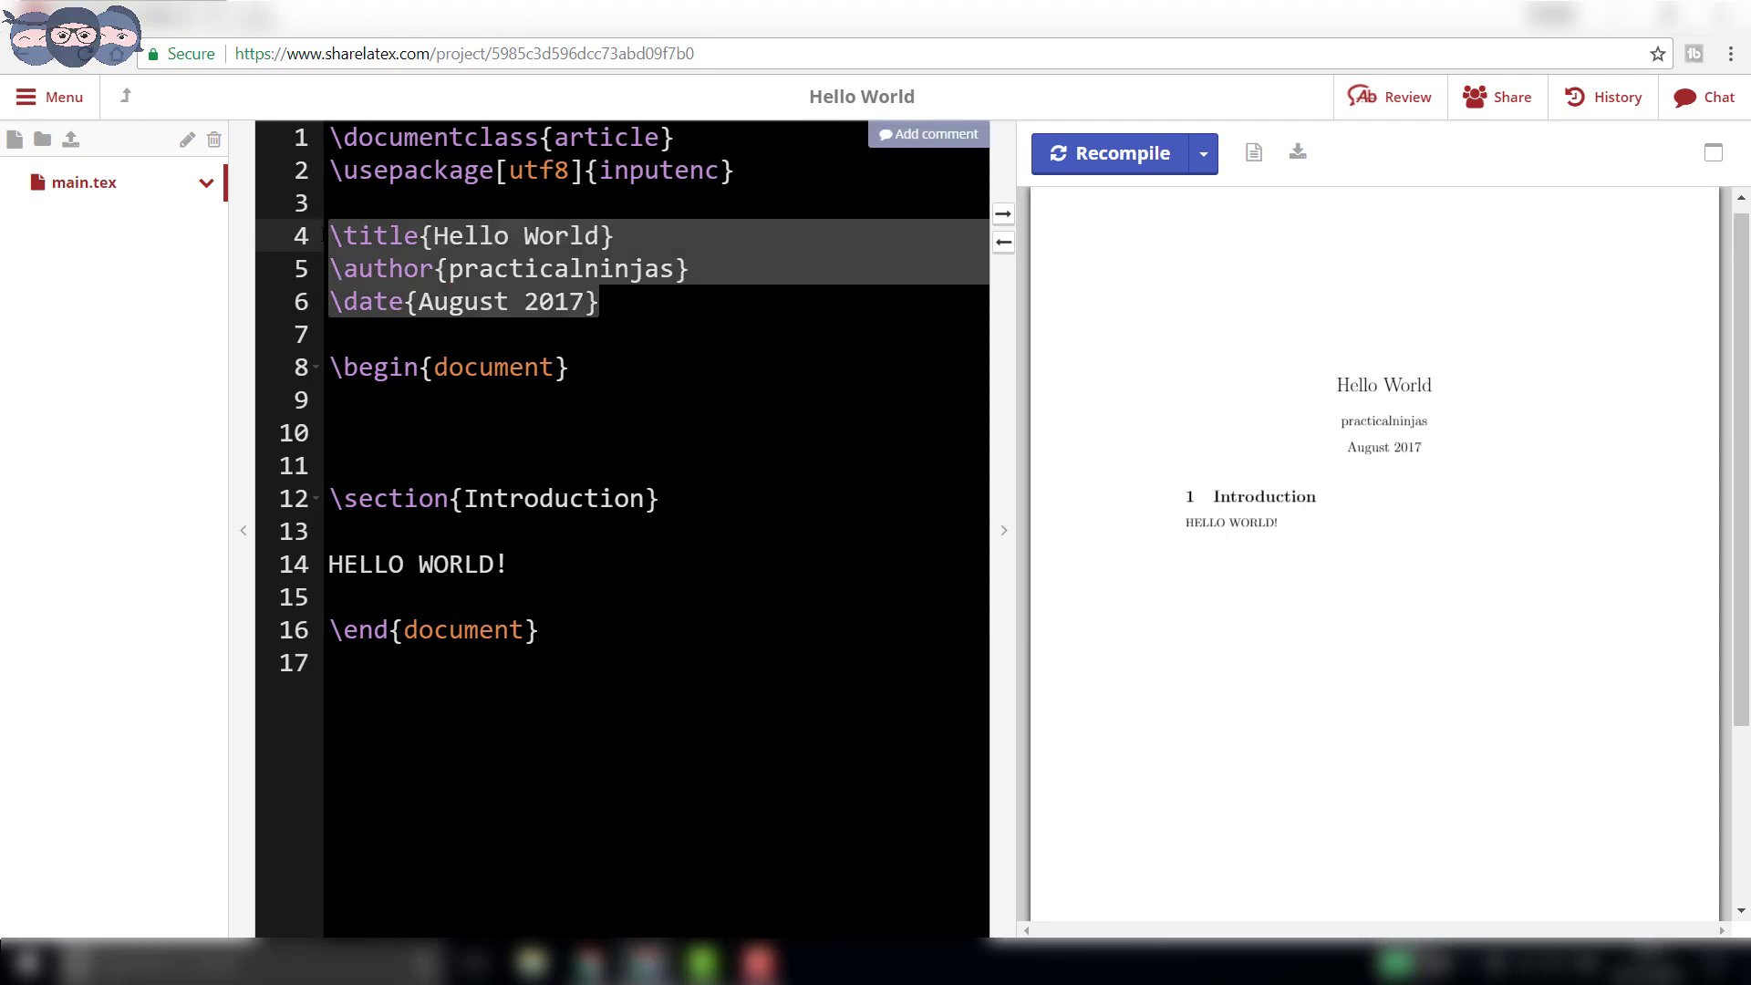
key(BackSpace)
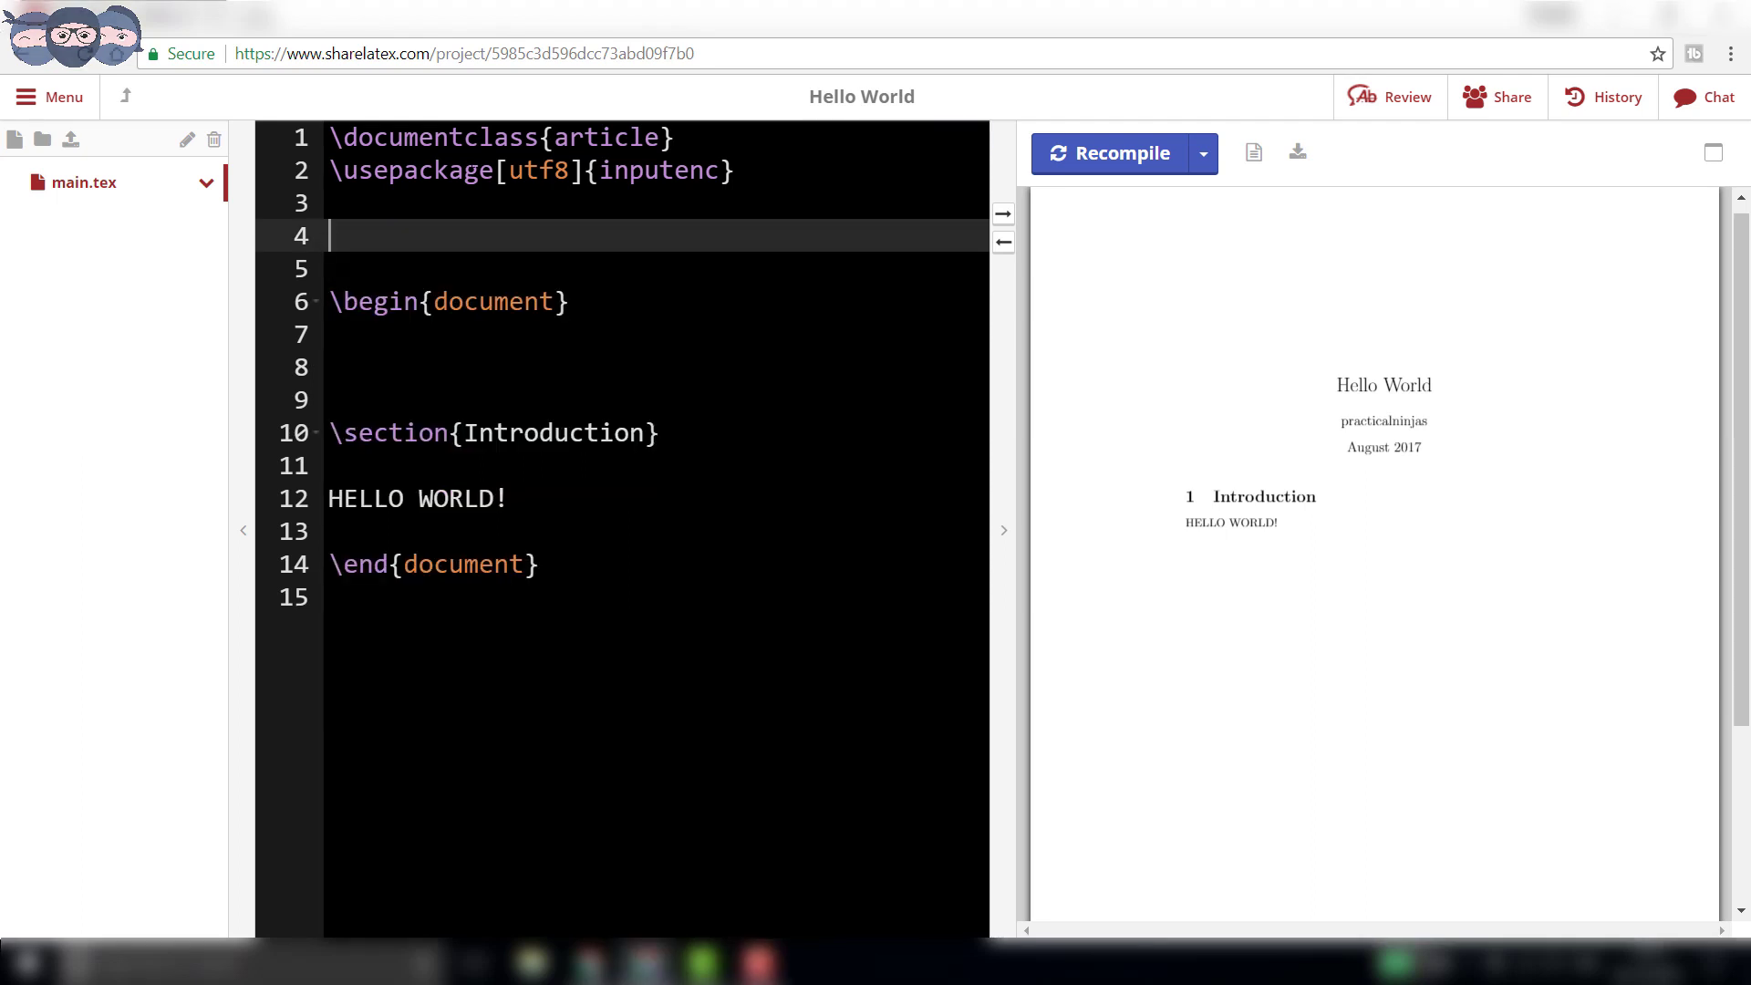
click(661, 137)
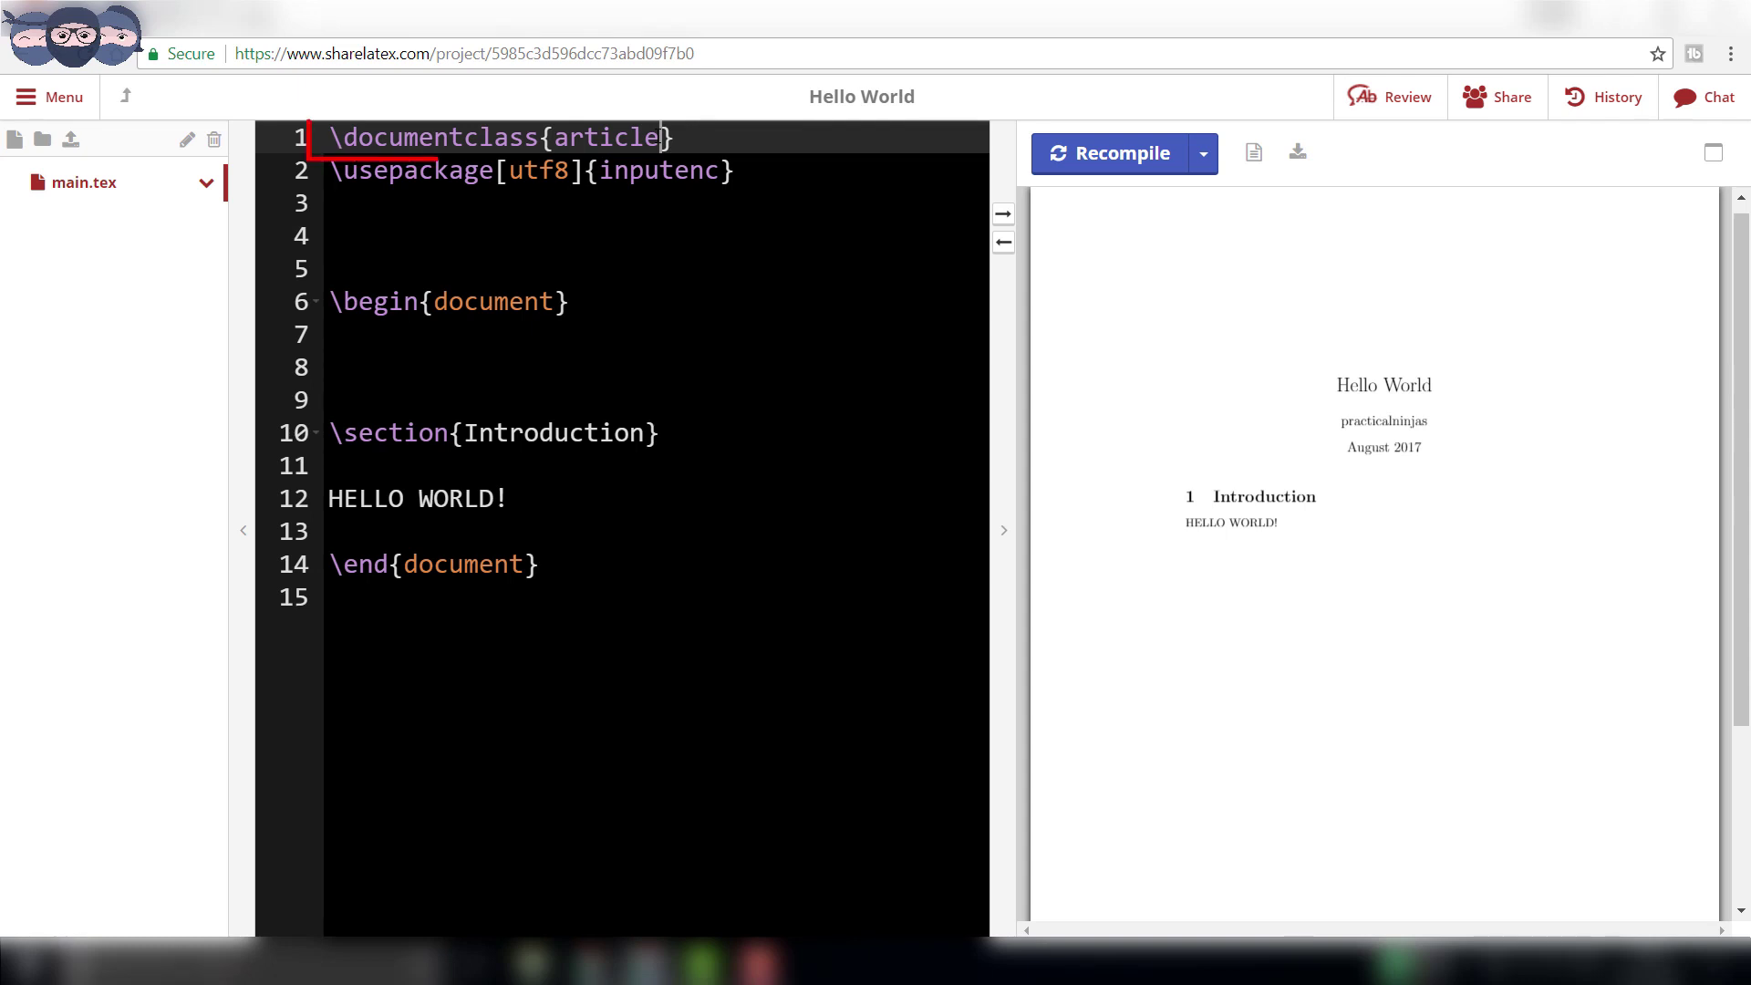
key(BackSpace)
key(BackSpace)
key(BackSpace)
key(BackSpace)
key(BackSpace)
key(BackSpace)
key(BackSpace)
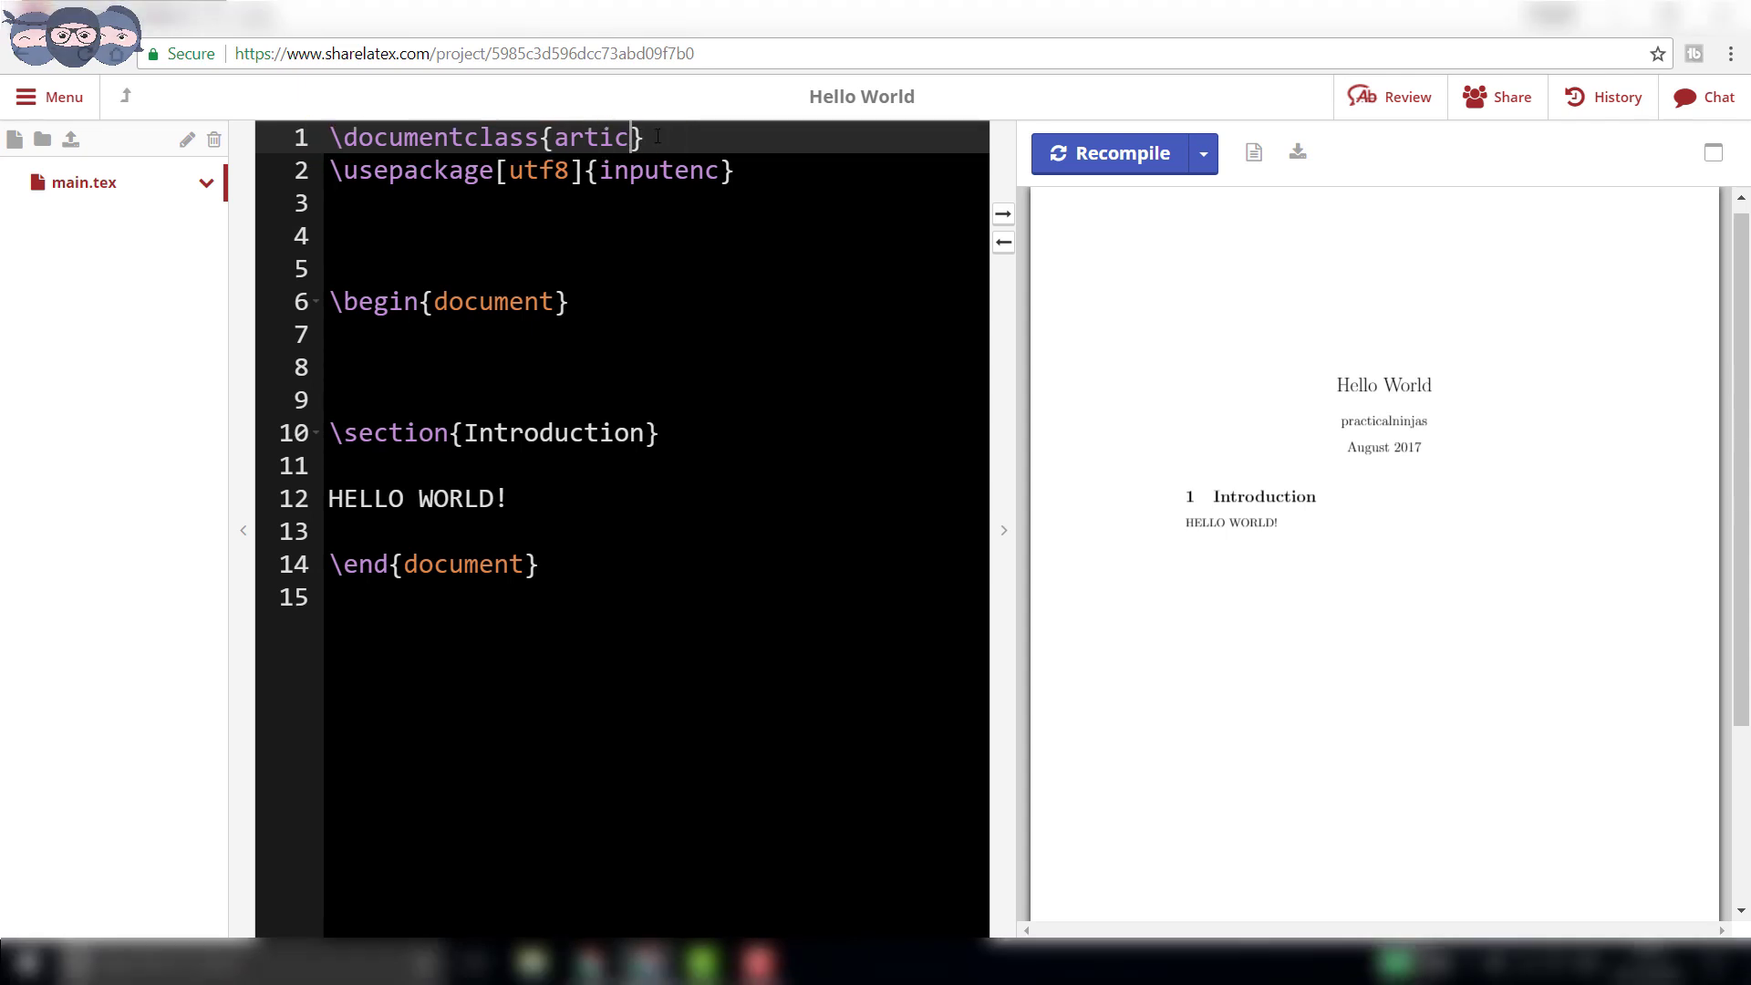
text(report)
click(338, 208)
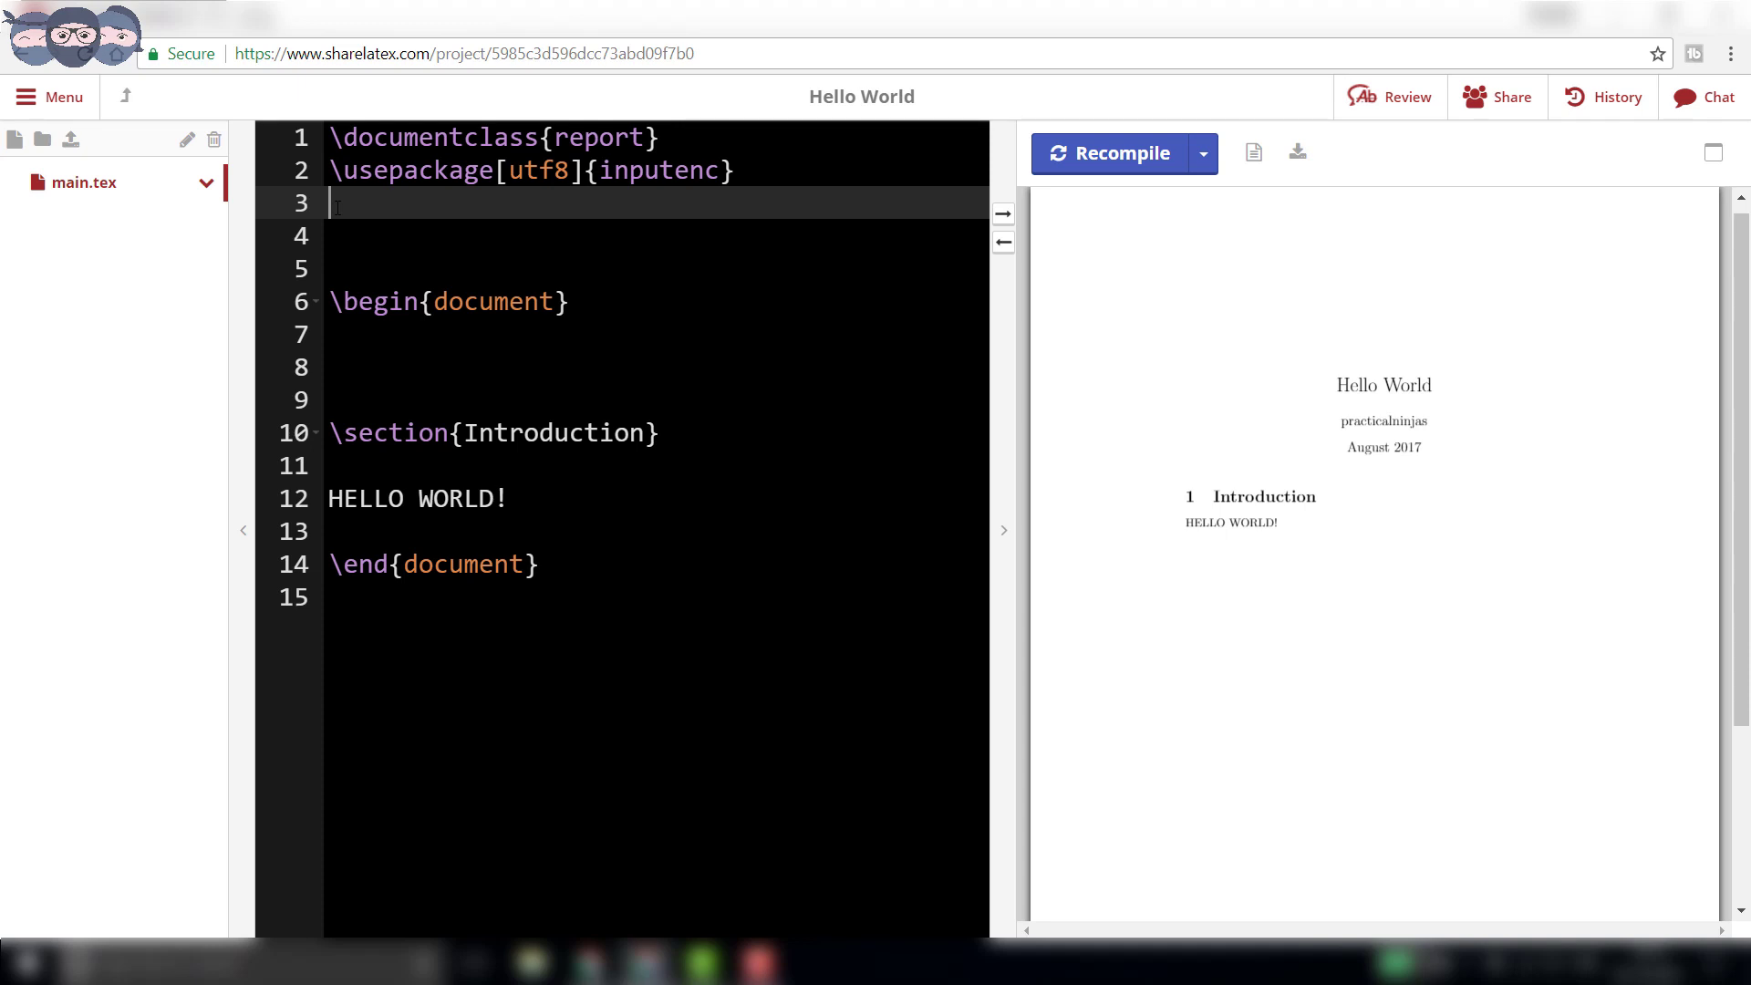
text(\usepackage{geometry}     \geometry{          a4paper,          total = {160mm,245mm},          left =30mm,          top = 30mm,      })
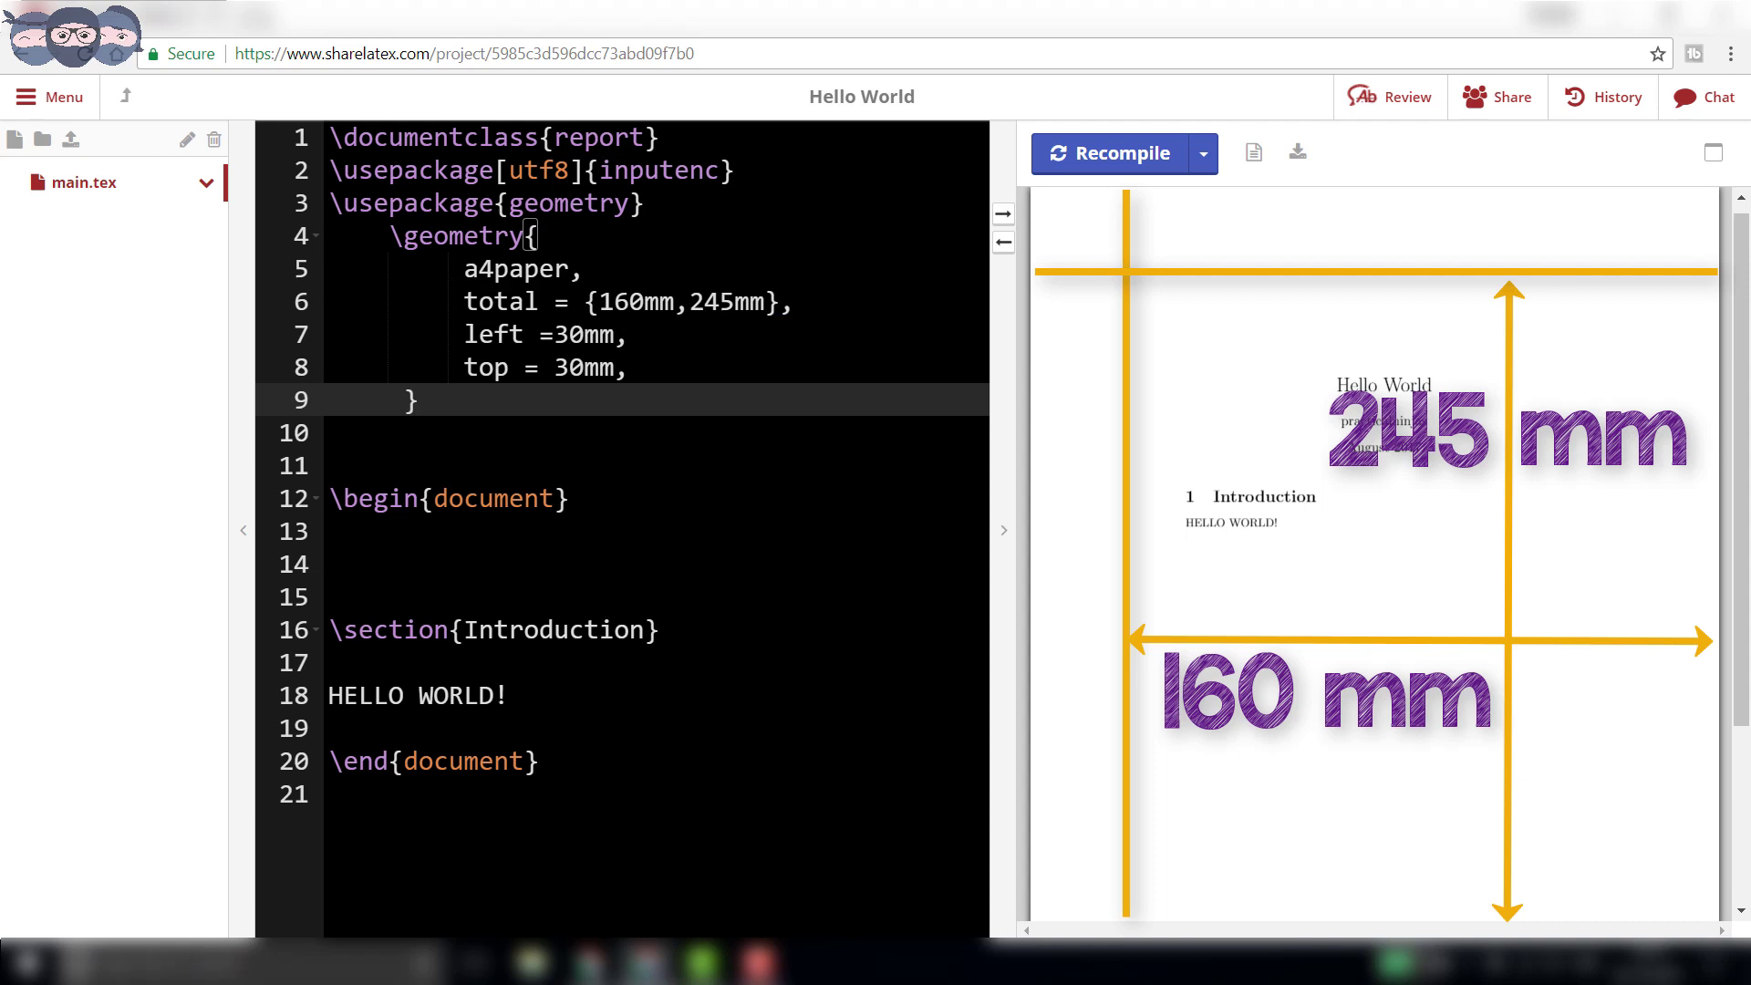
Move to the empty line 14 just after \begin{document}
click(331, 564)
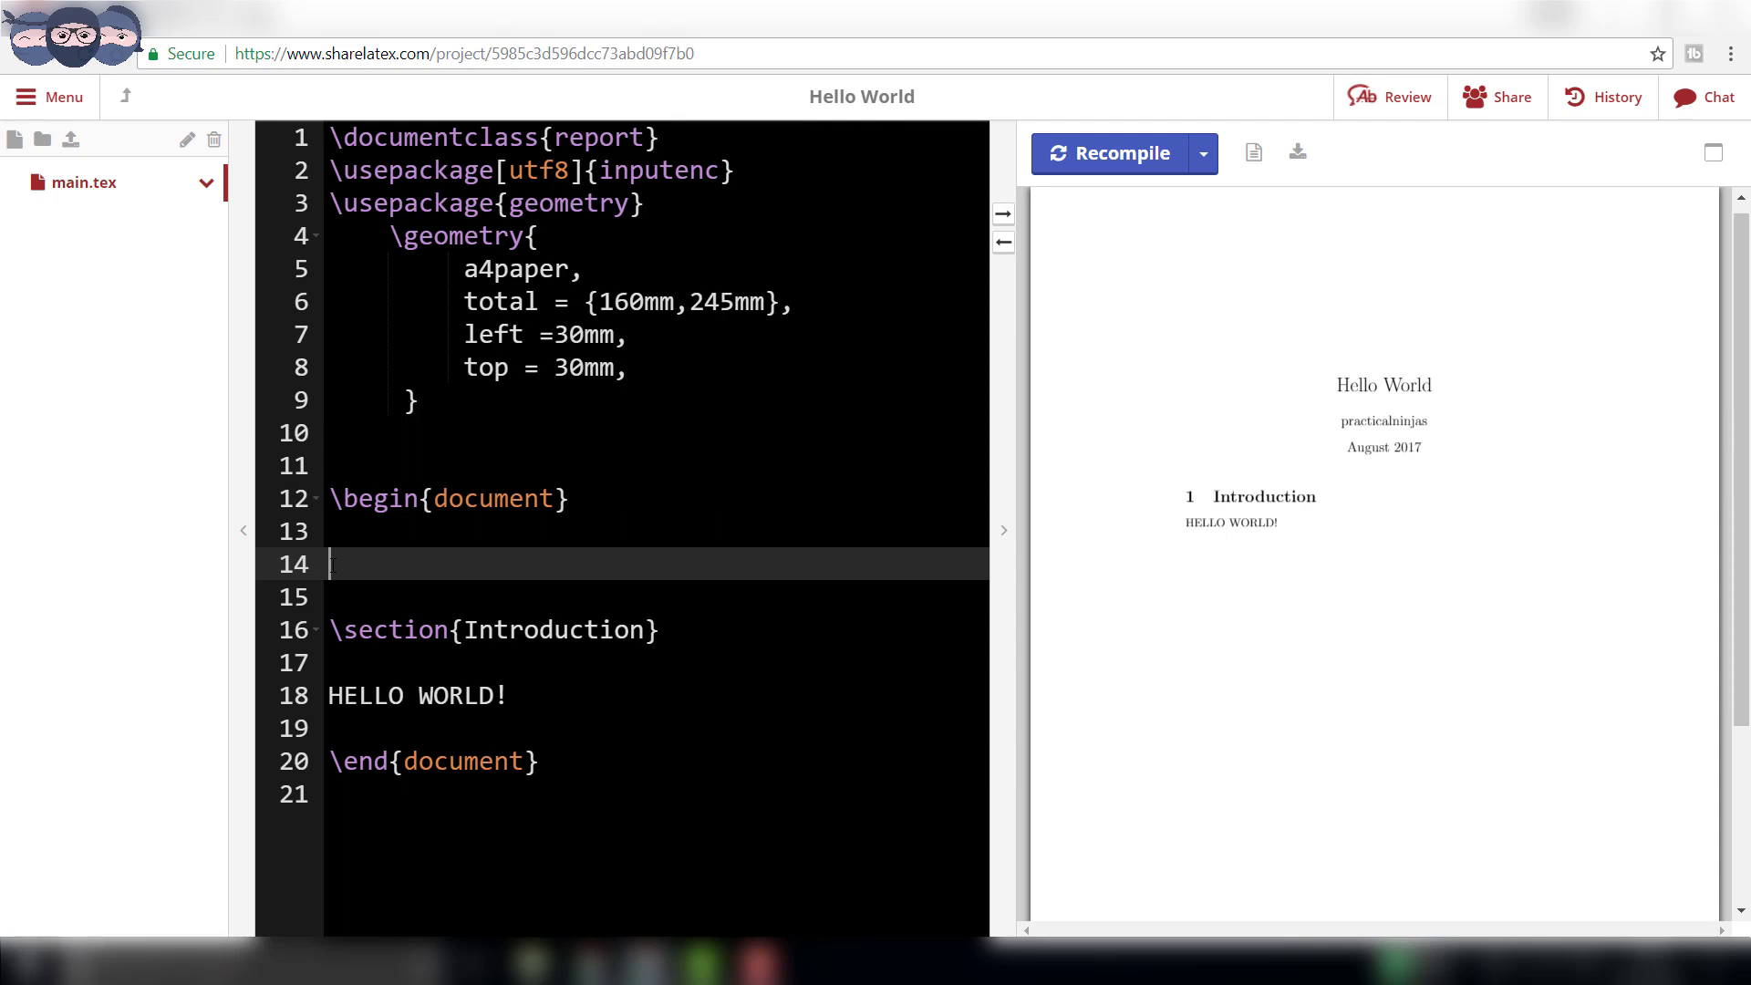
Add \chapter{Introduction to LATEX} on line 14 and recompile the PDF
text(\cha)
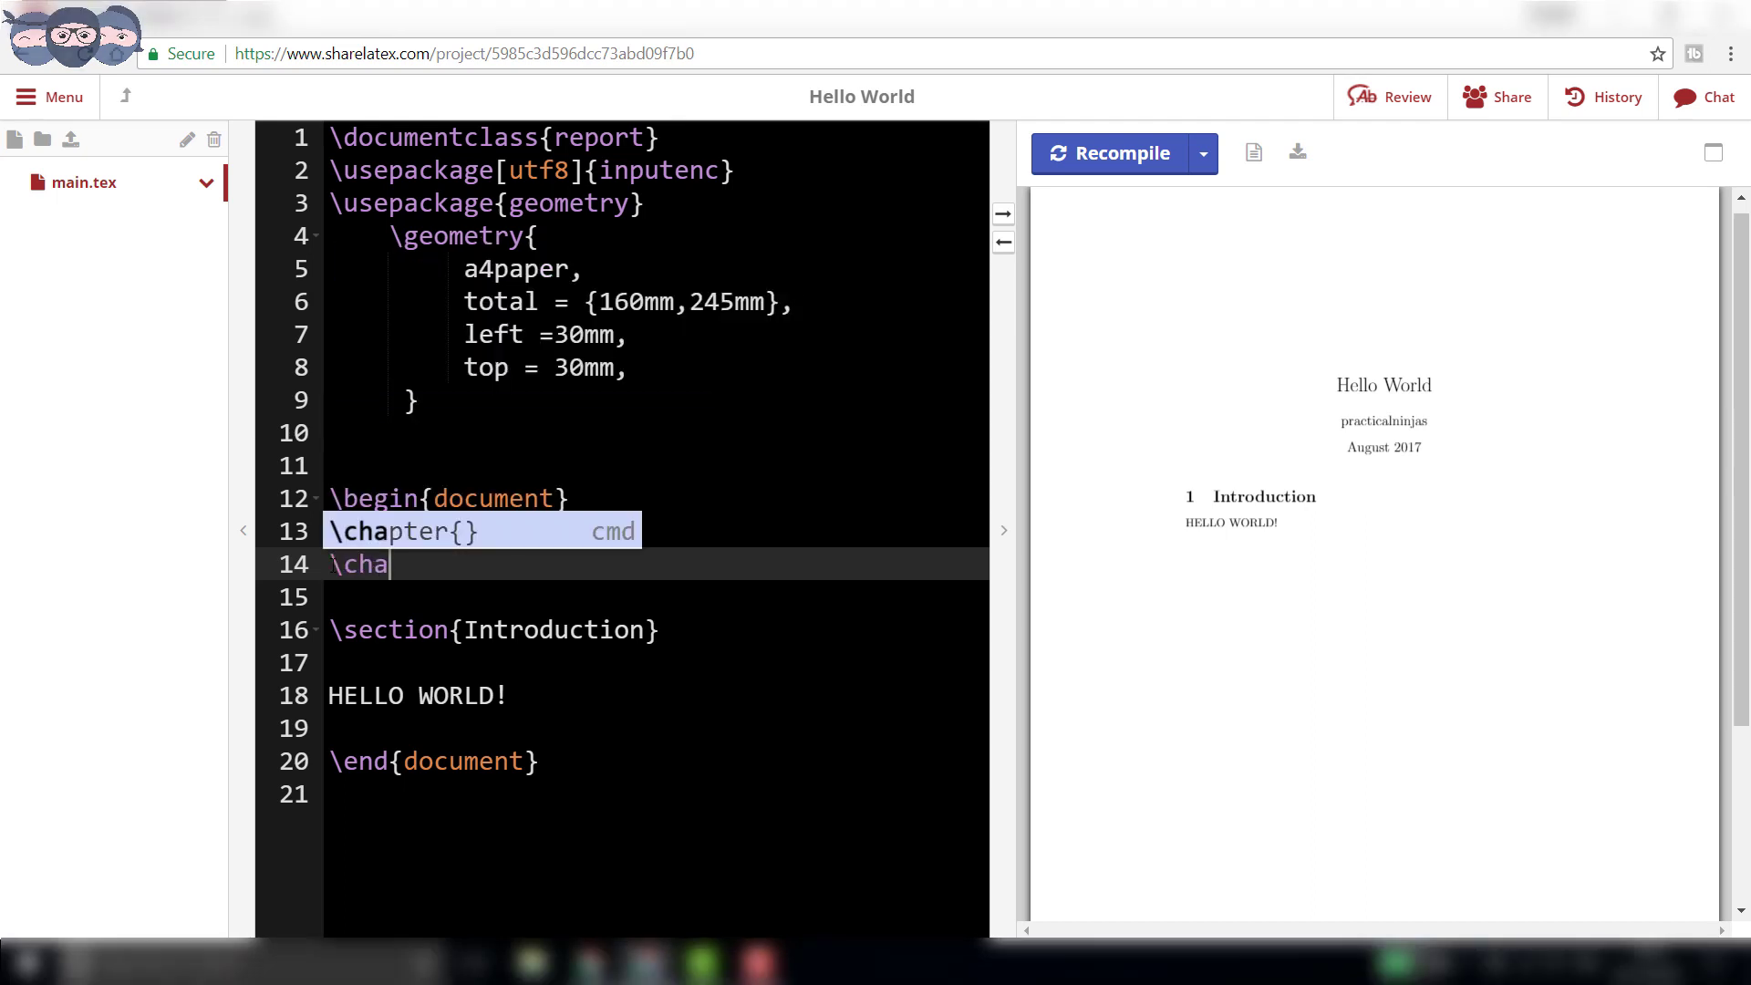
text(pter)
text({})
text(Intro)
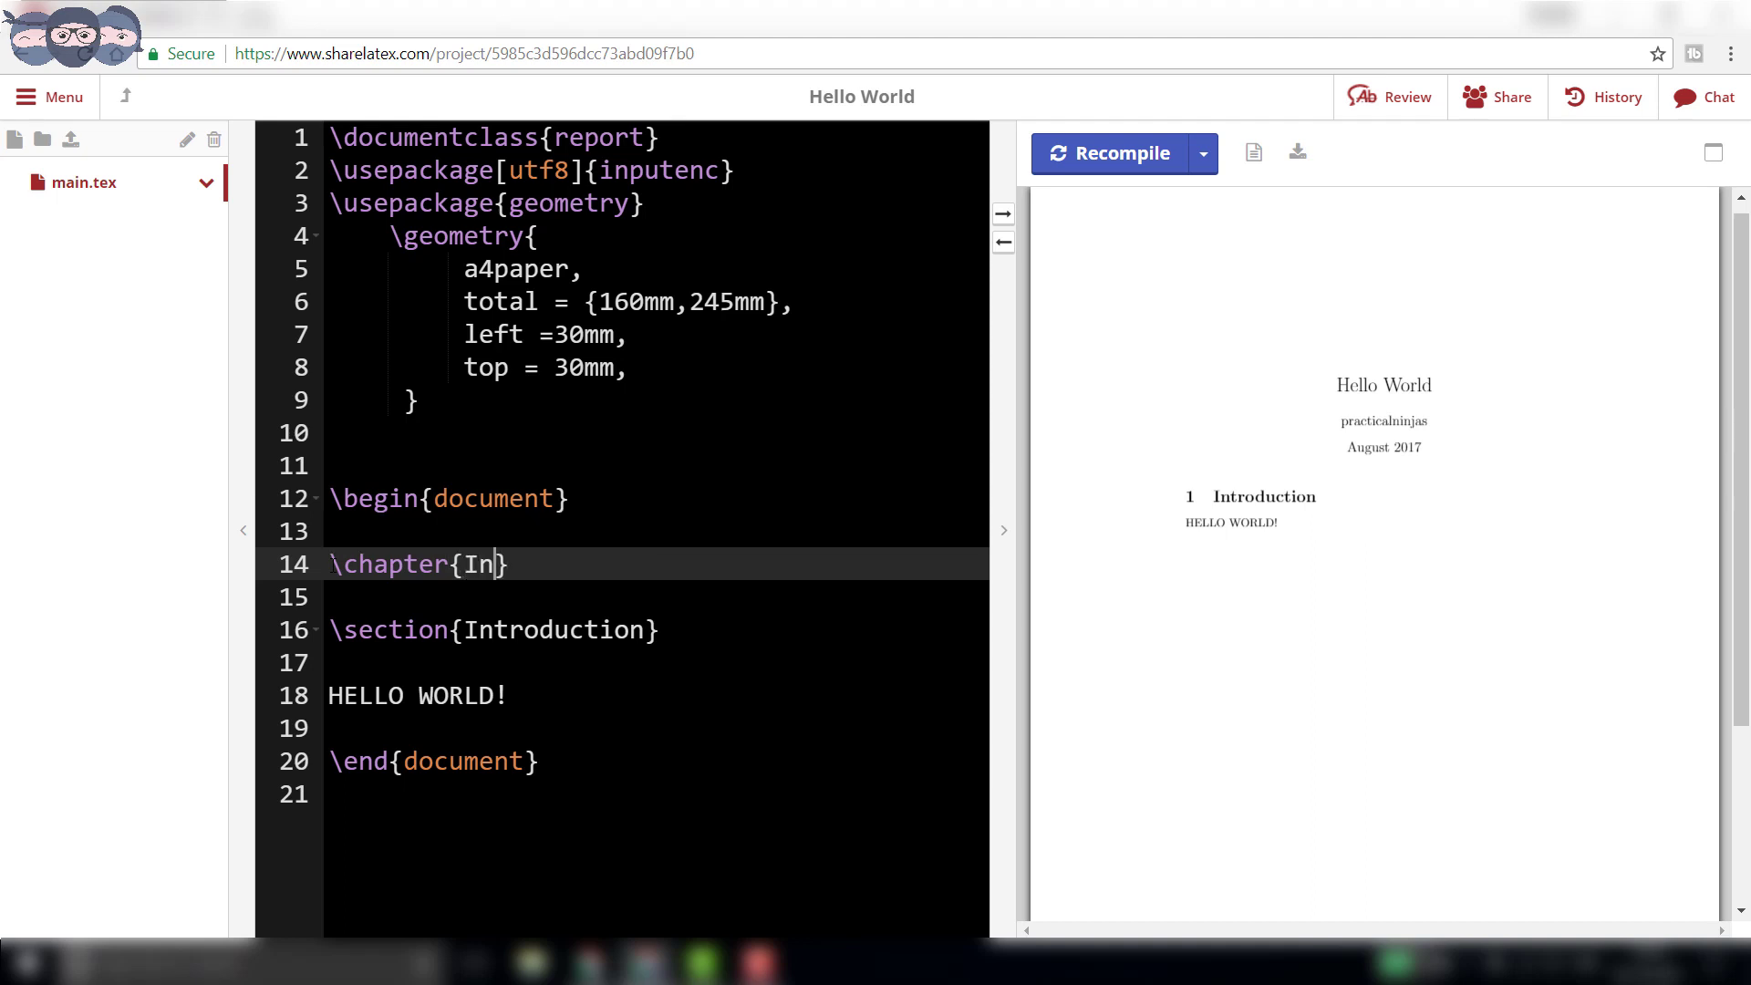
text(duction )
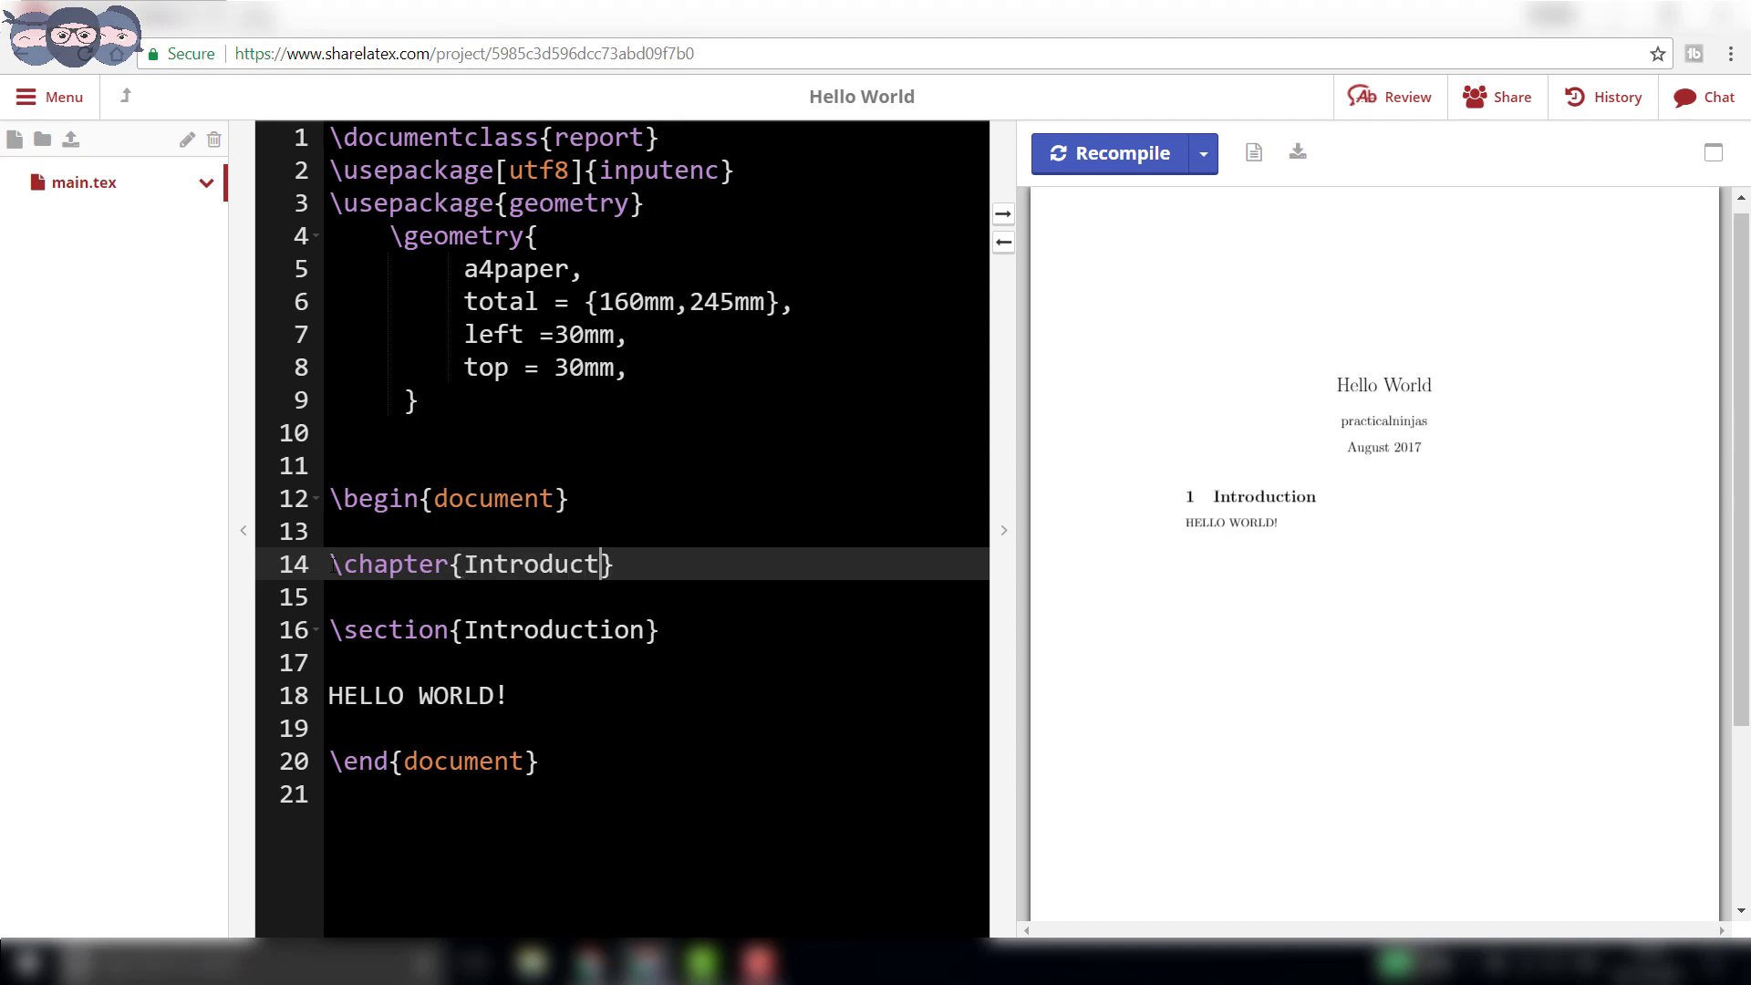
text(to LATEX)
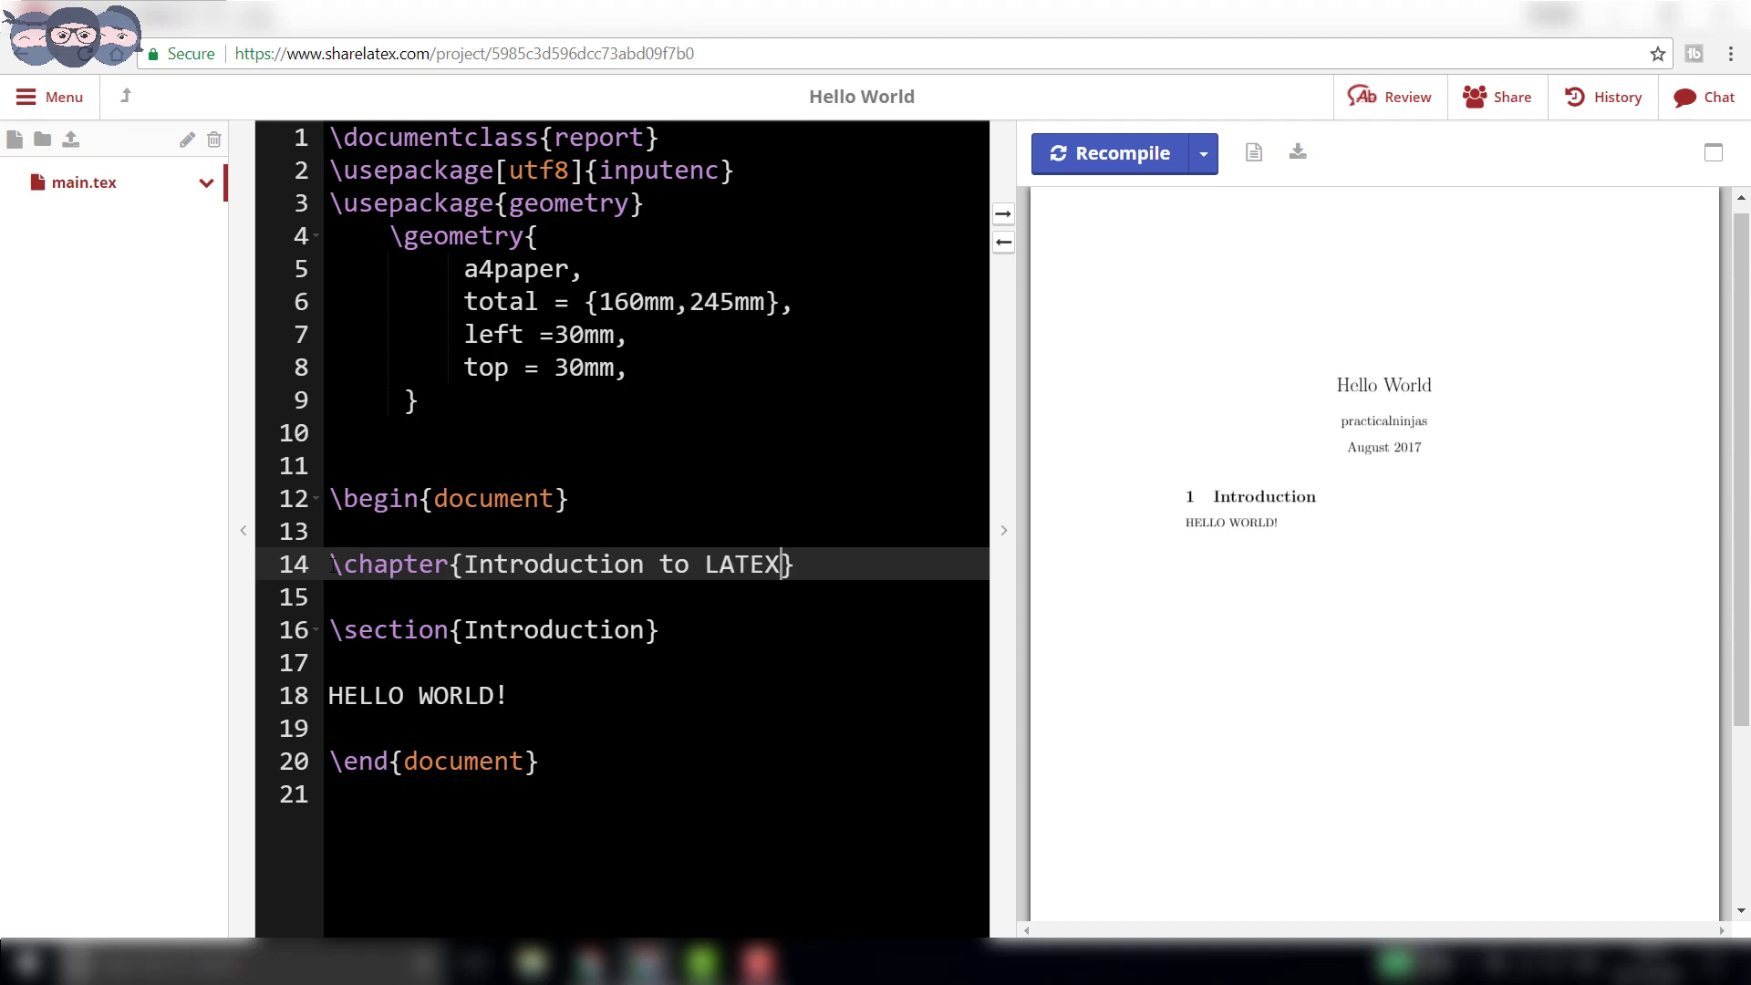
click(1112, 157)
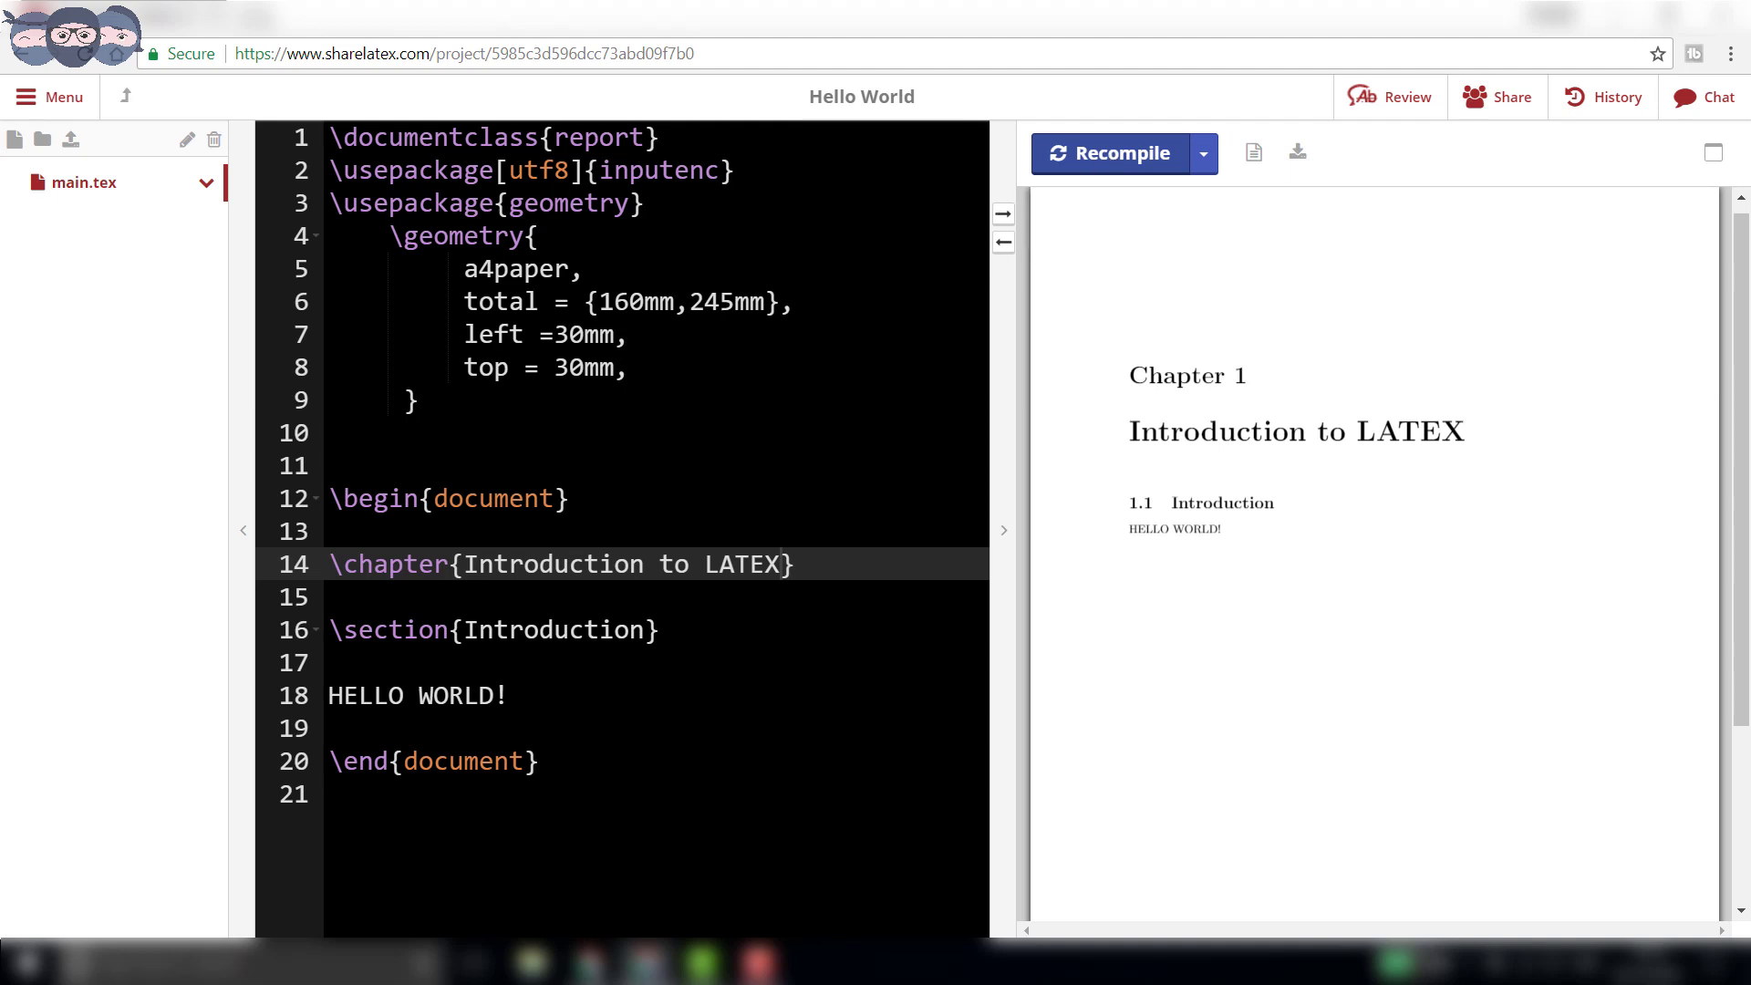
click(338, 601)
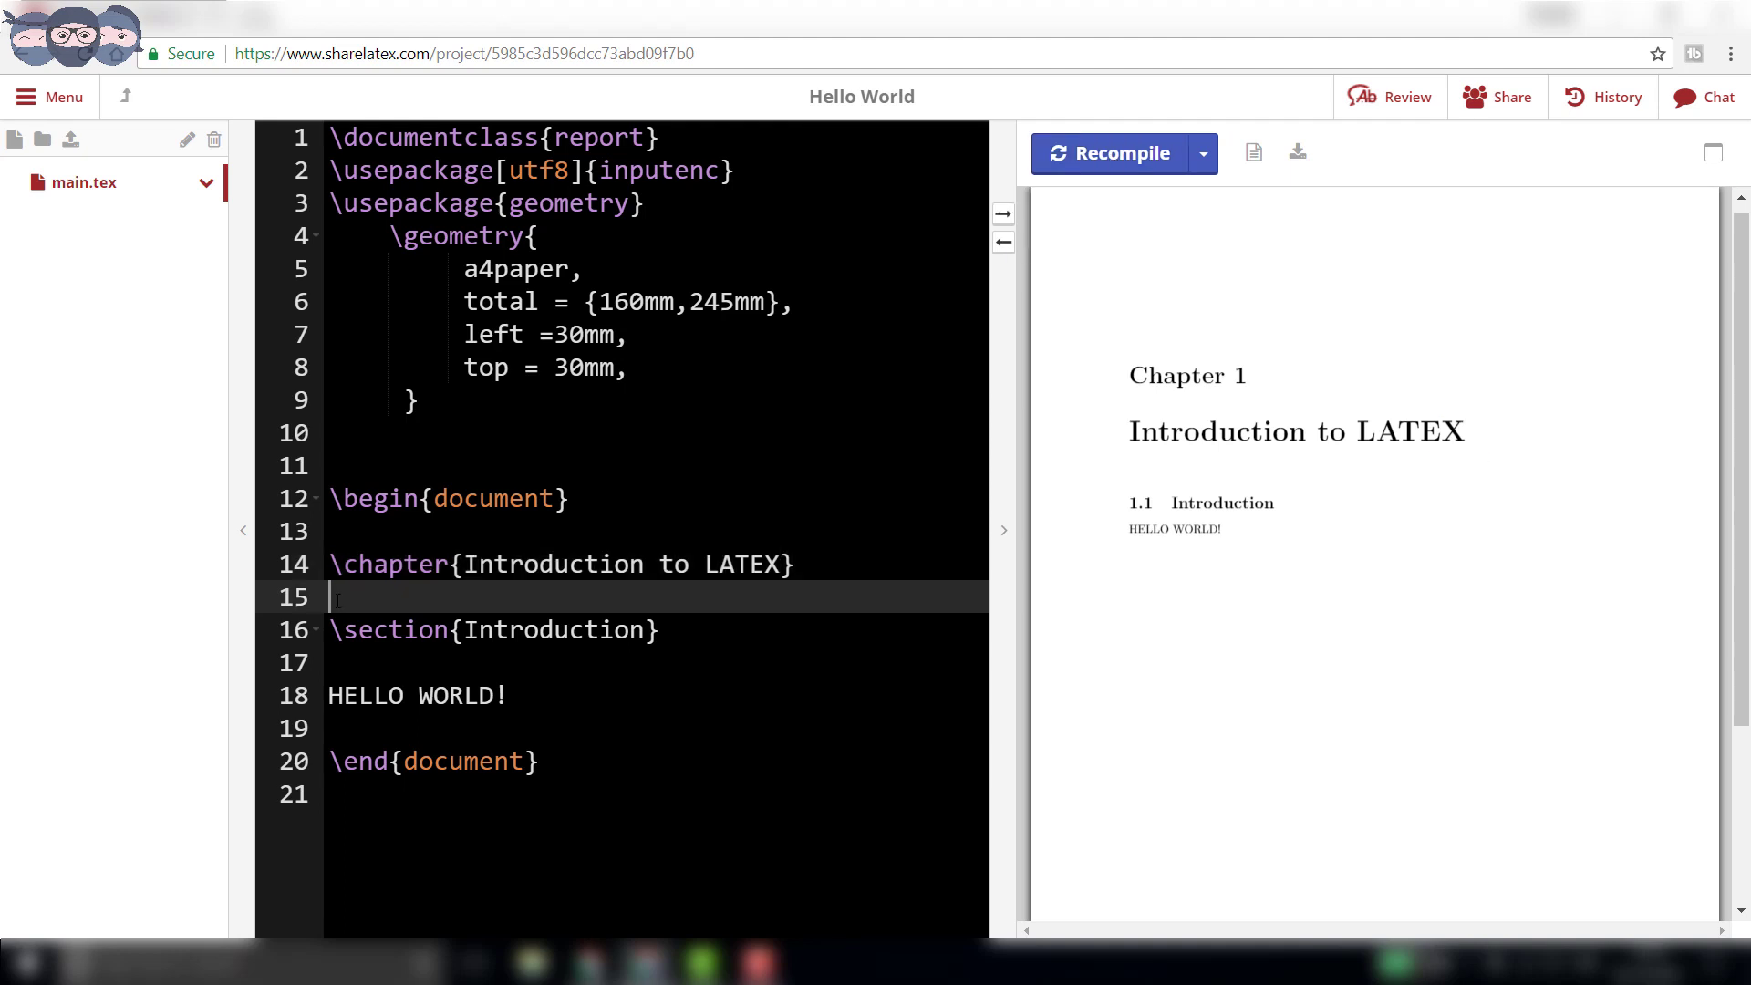
Remove the blank lines around the Introduction section heading and HELLO WORLD!
key(Delete)
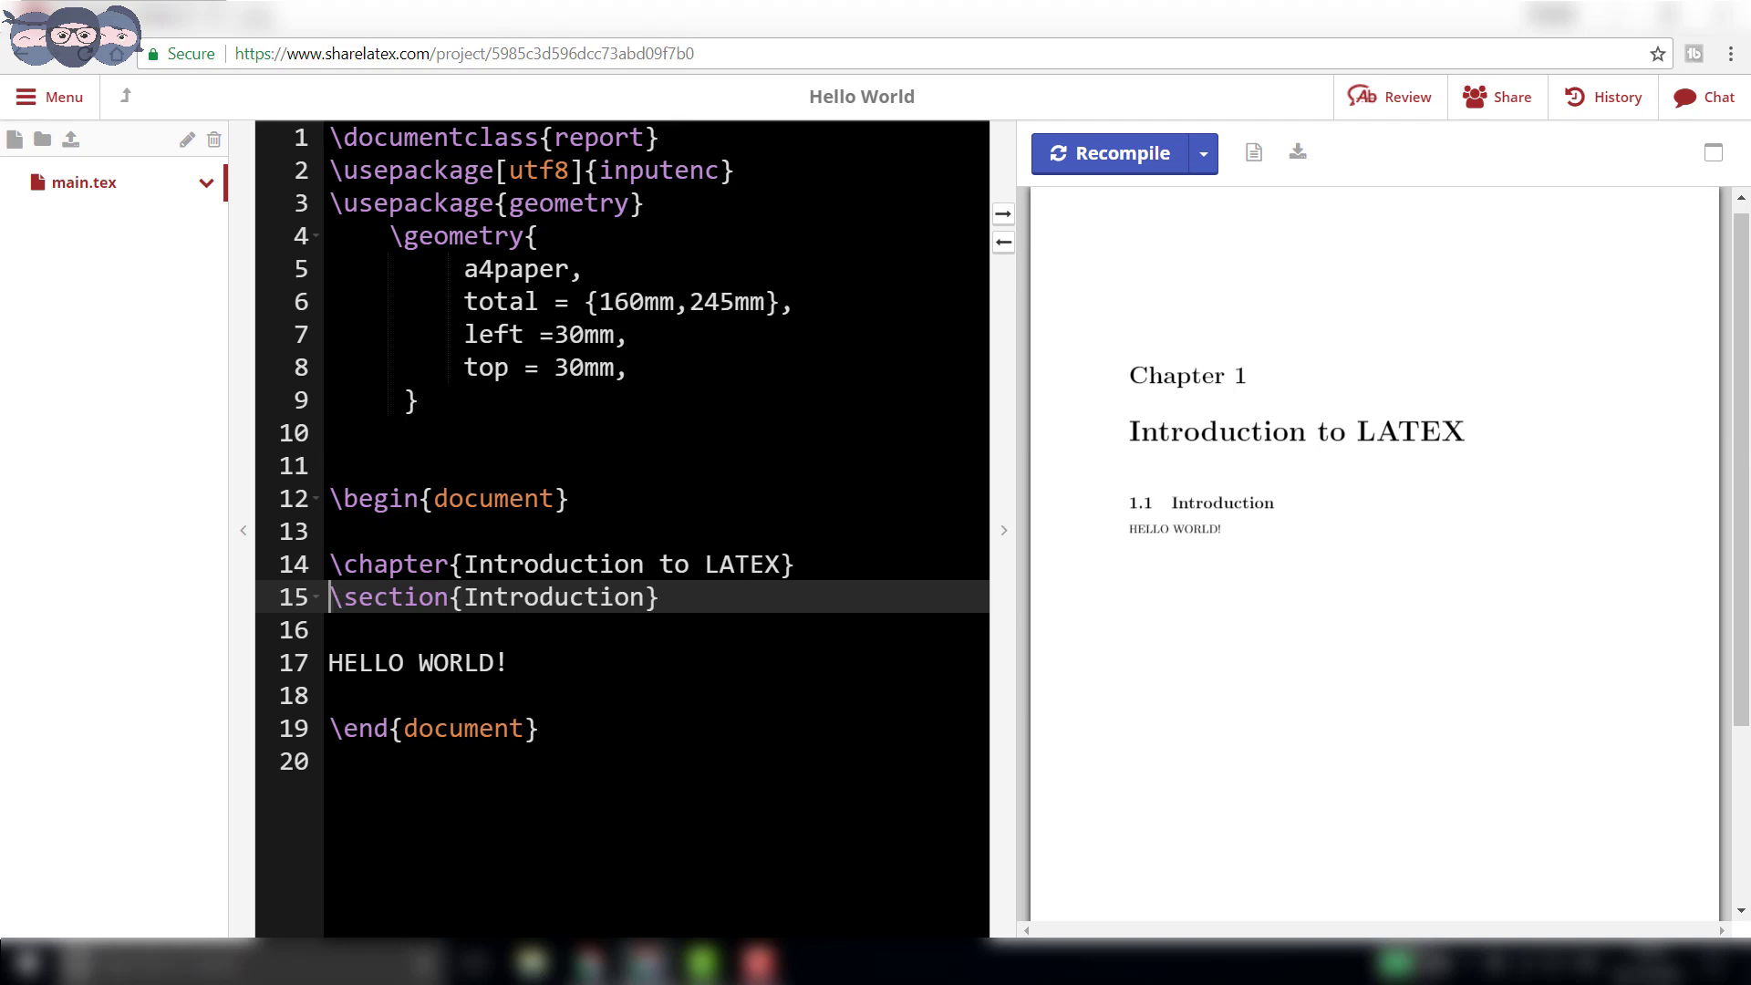
click(330, 631)
key(Delete)
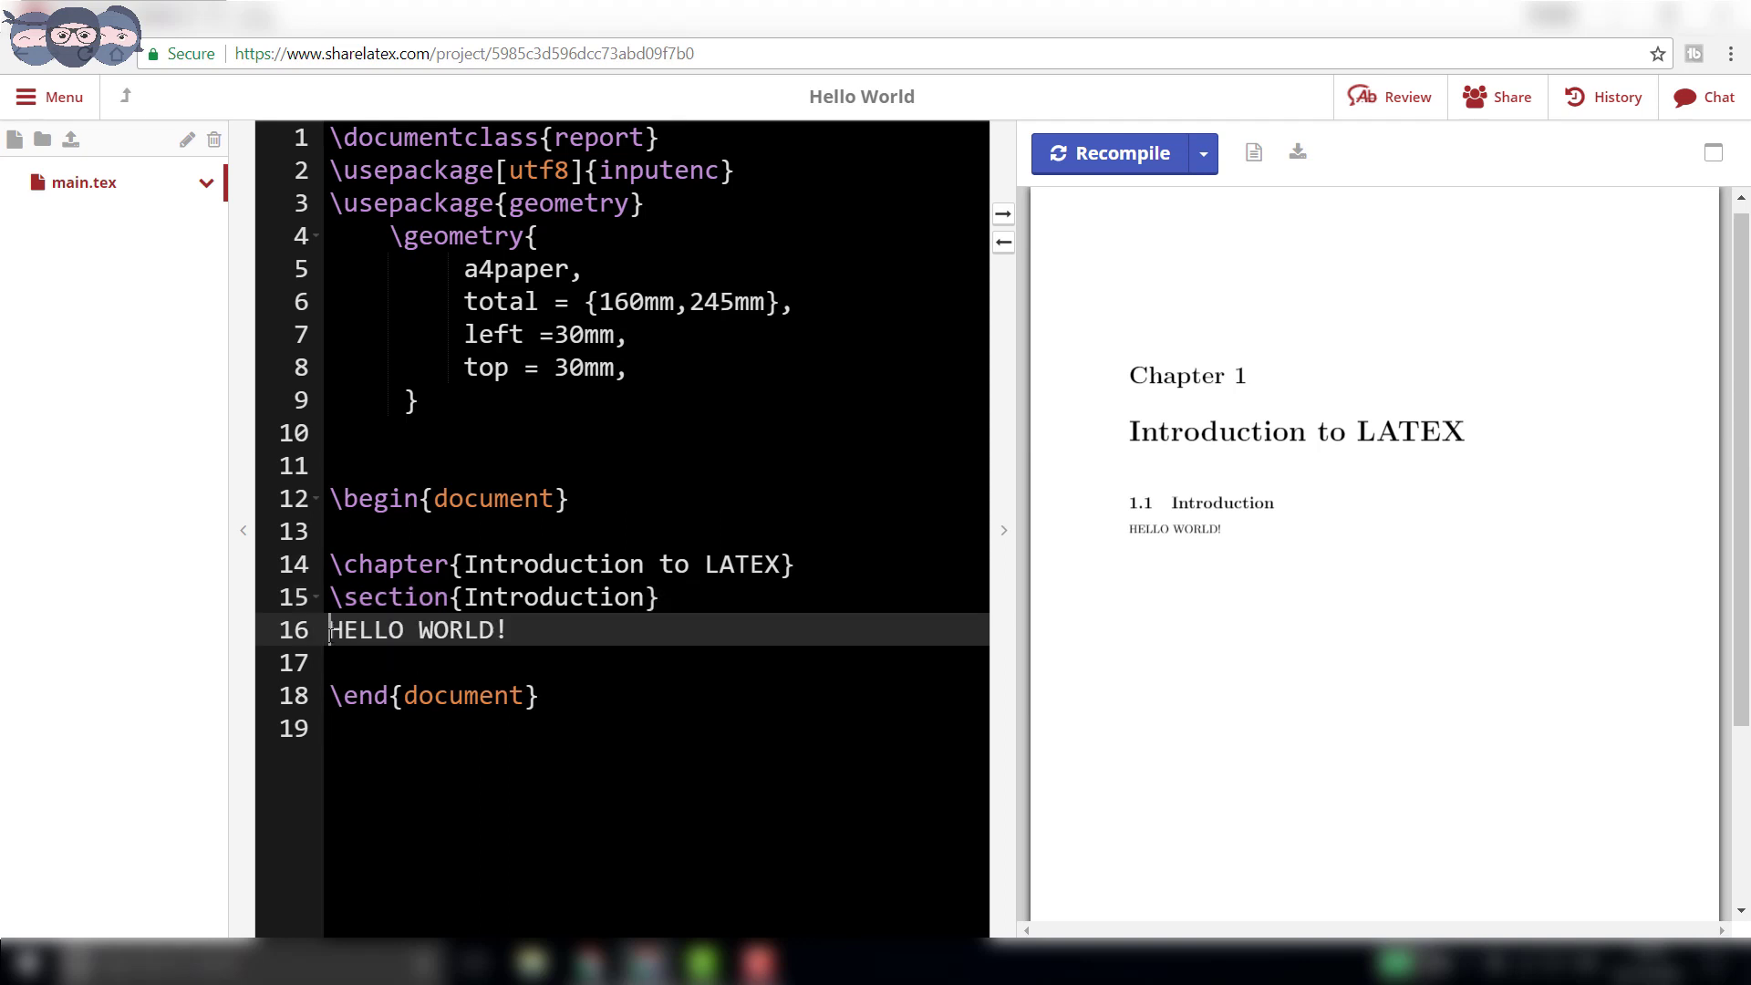
click(331, 663)
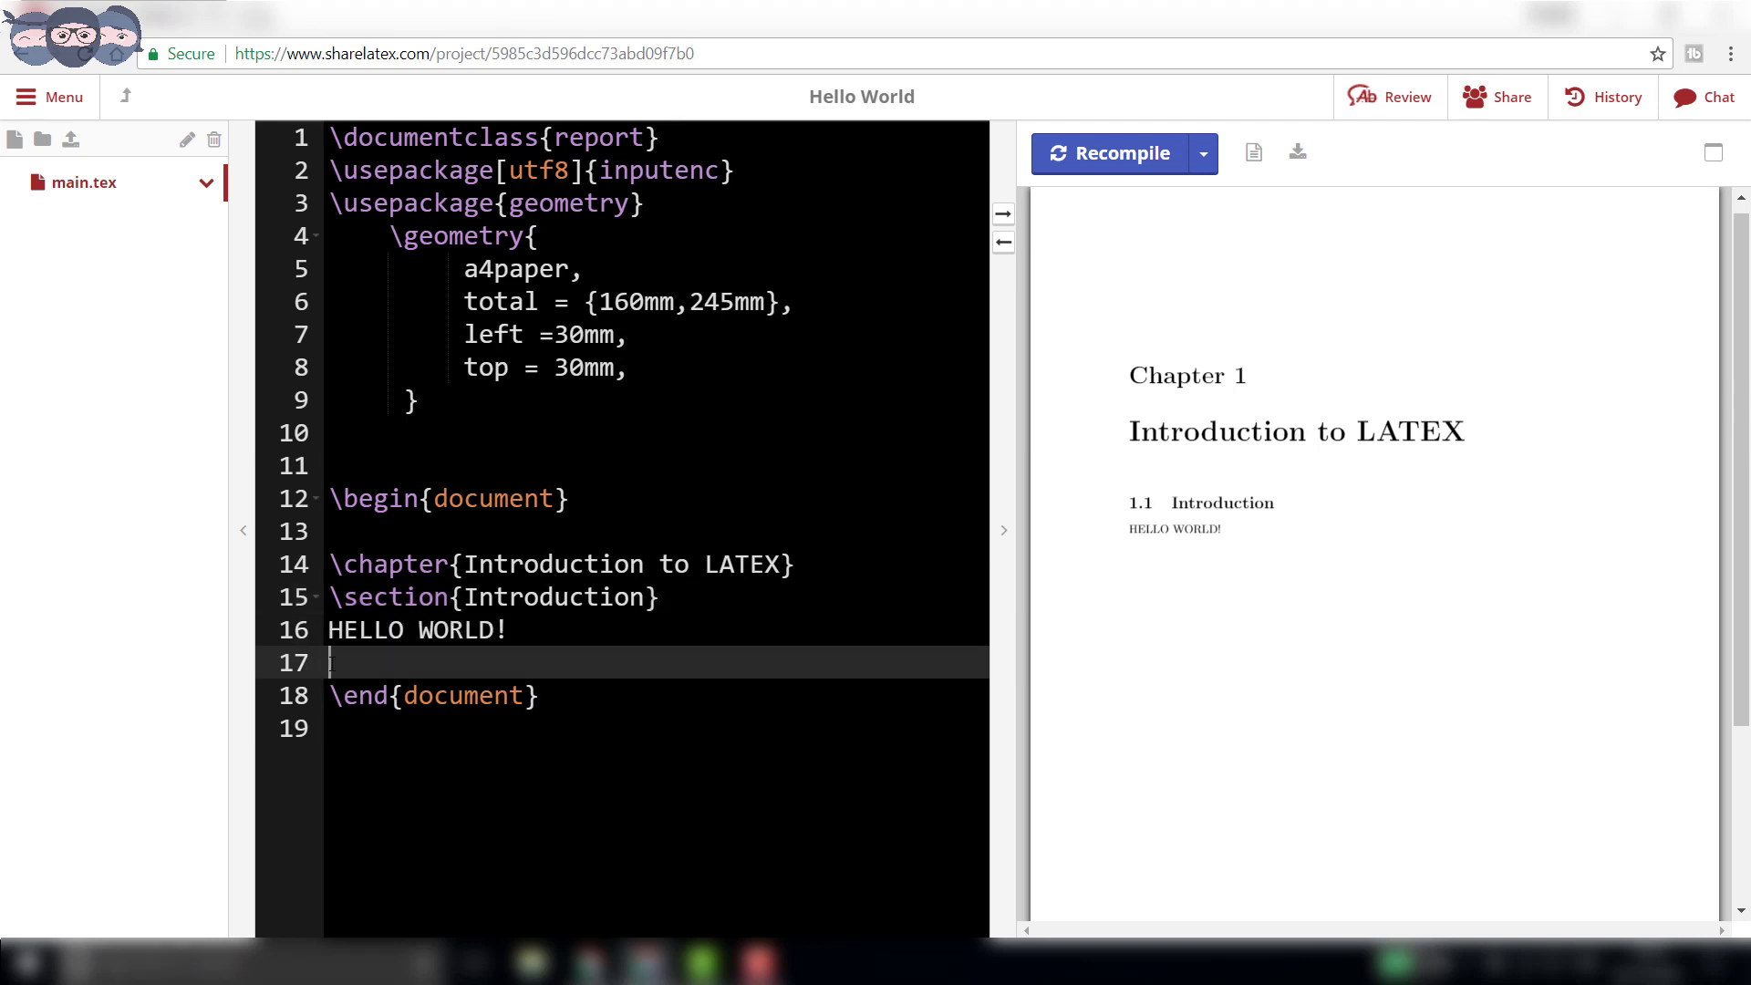
Add \chapter{Advantages of LATEX} at the end of the document and recompile the PDF
key(Return)
text(\ch)
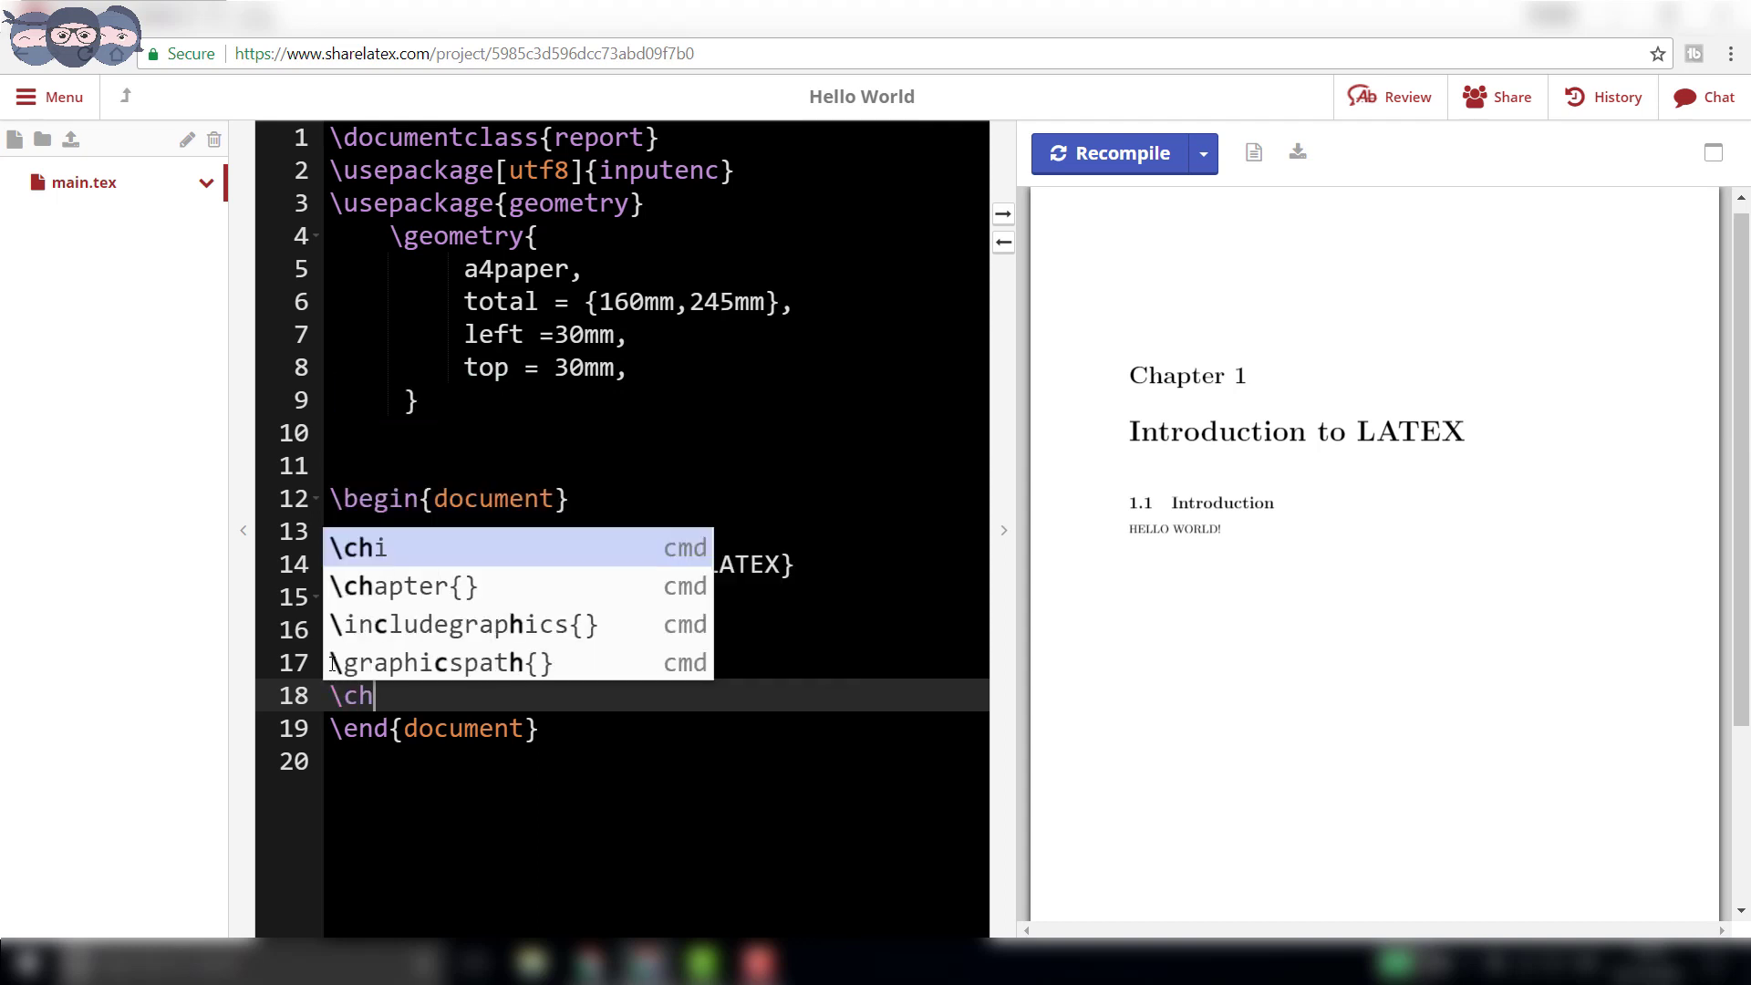
key(Down)
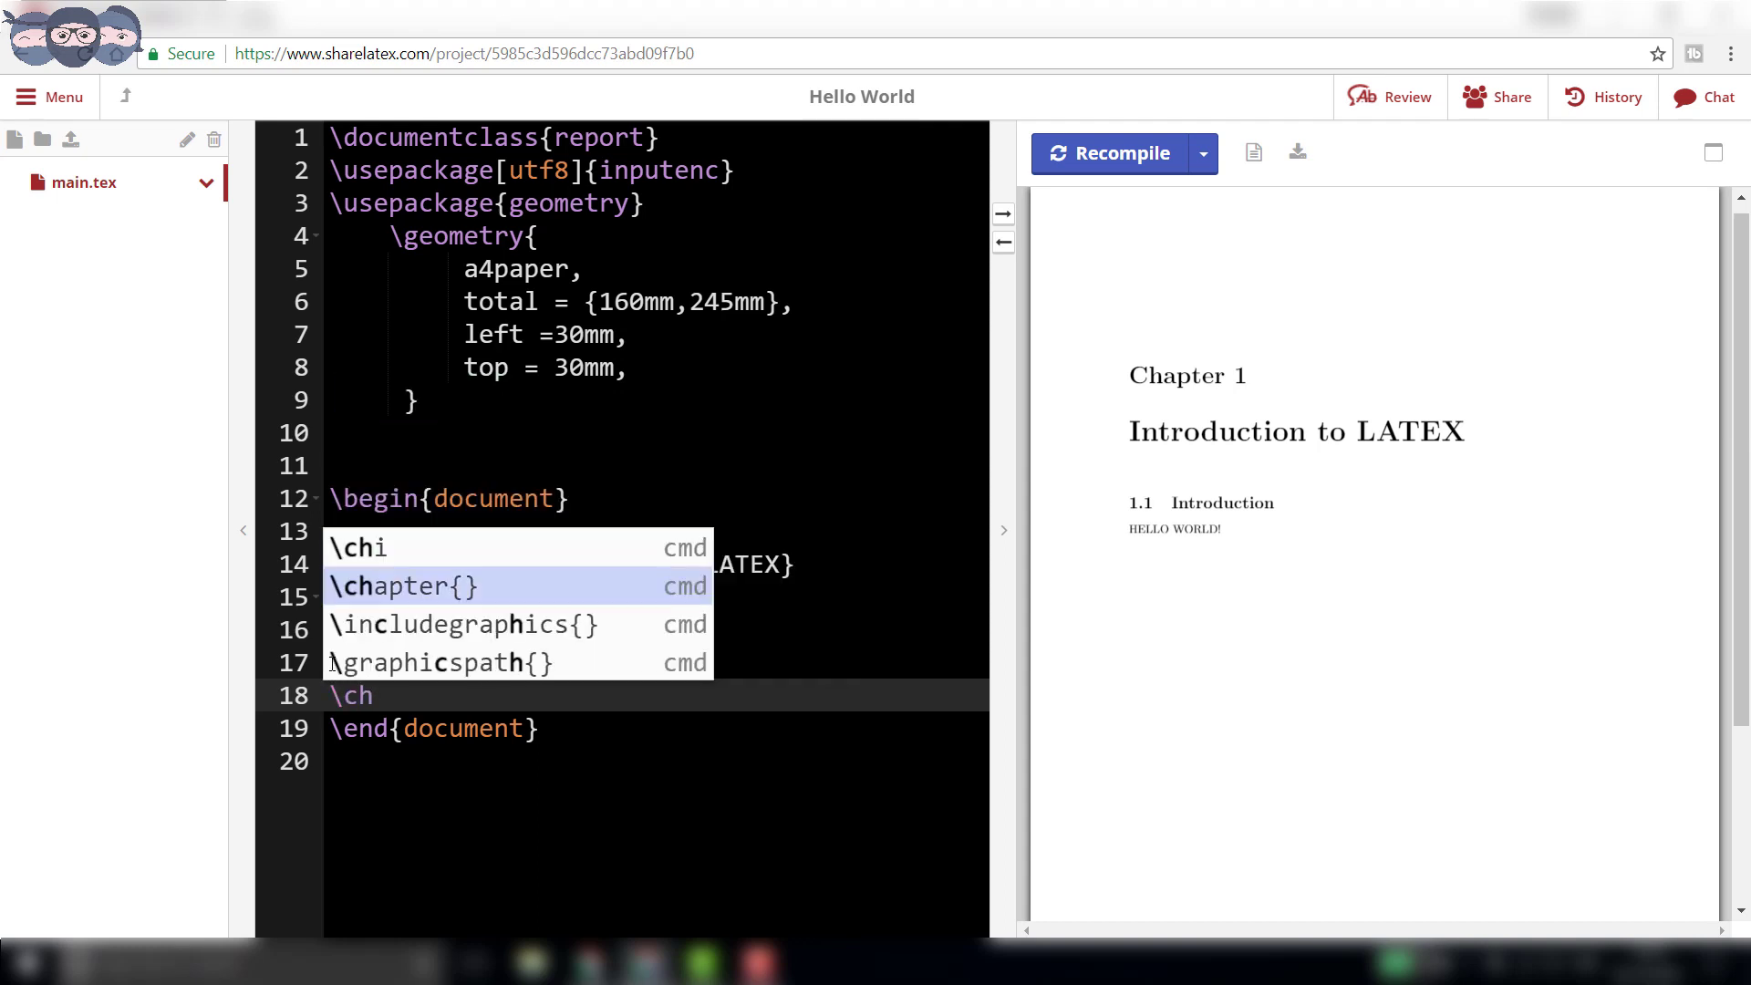
key(Return)
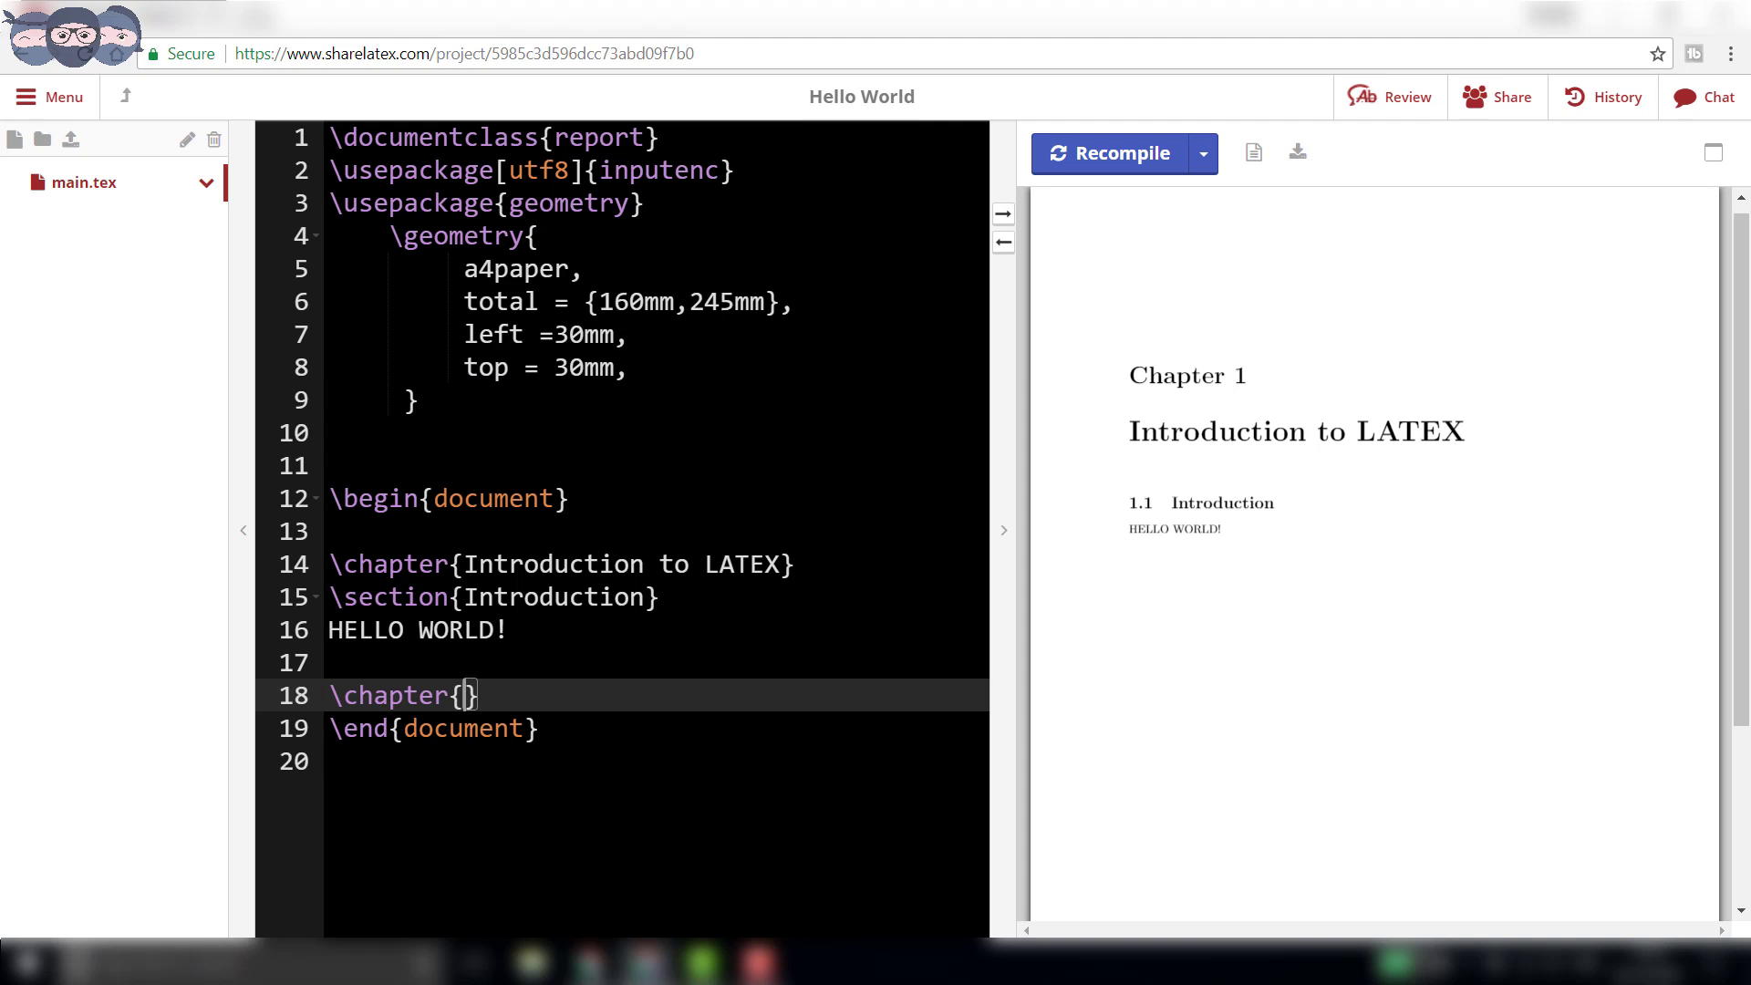
text(Advantages of LATEX)
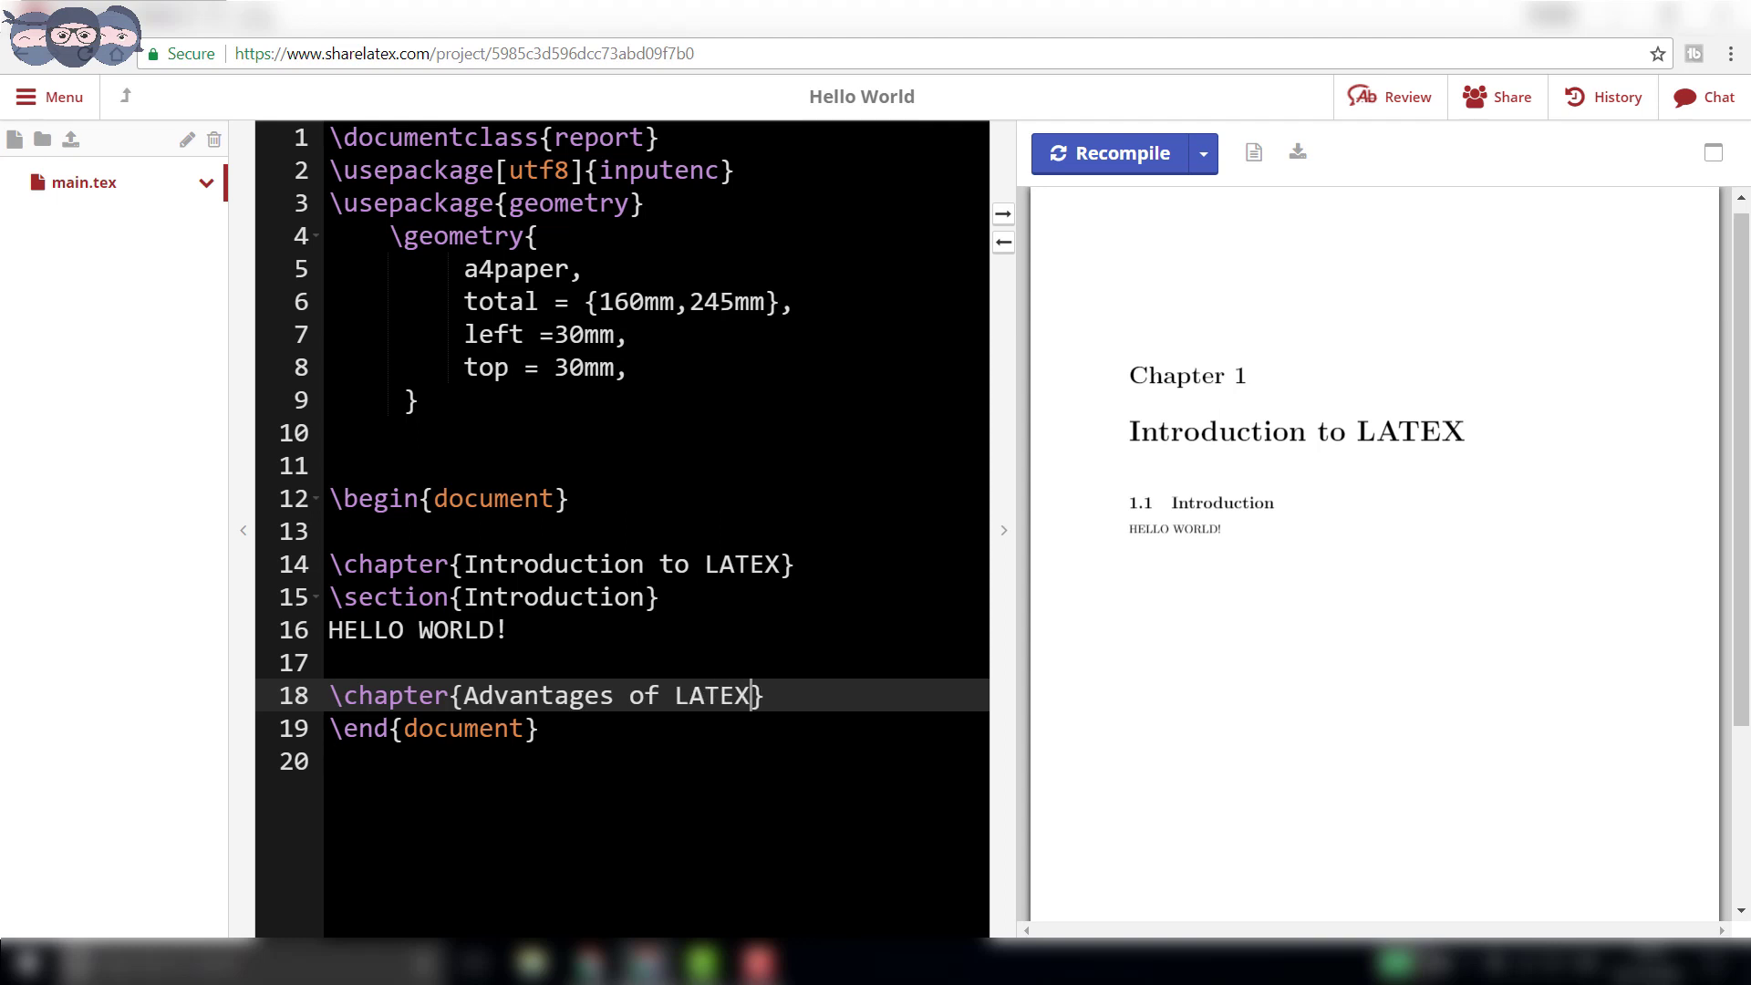
click(1097, 169)
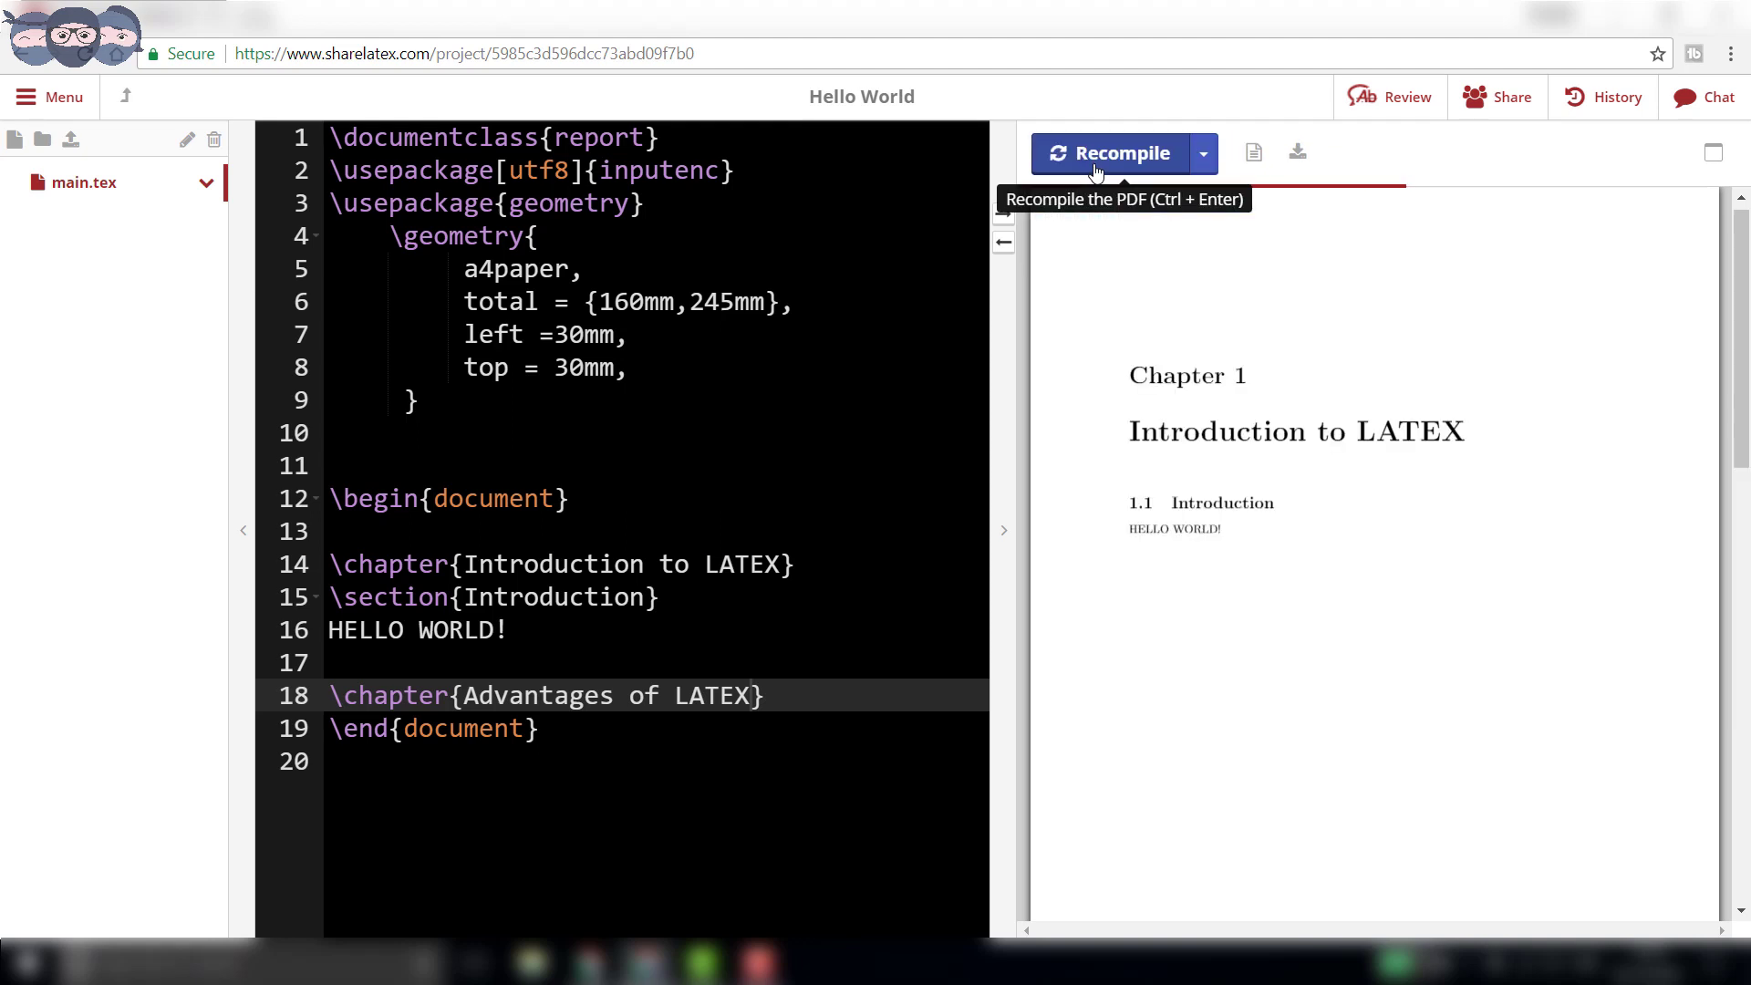
mouse_move(1745, 249)
mouse_down()
mouse_move(1747, 707)
mouse_move(1744, 235)
mouse_up()
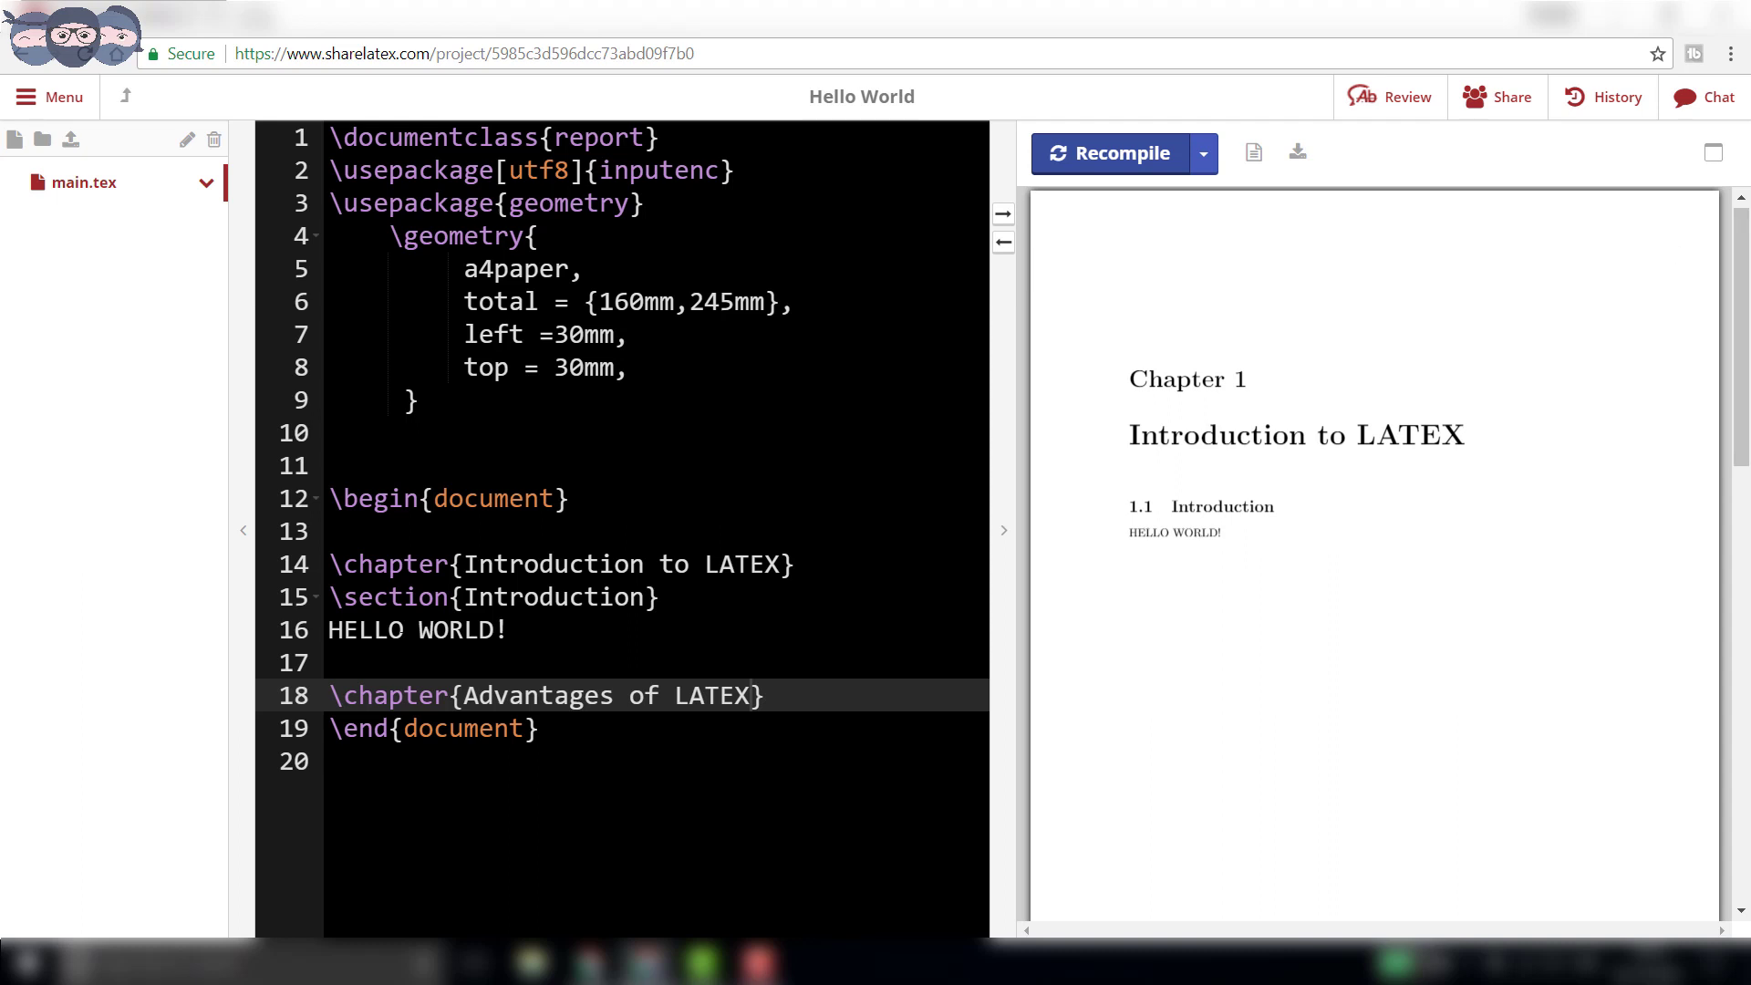
Insert a blank line above the section, retitle it section1, and delete HELLO WORLD!
click(331, 596)
key(Return)
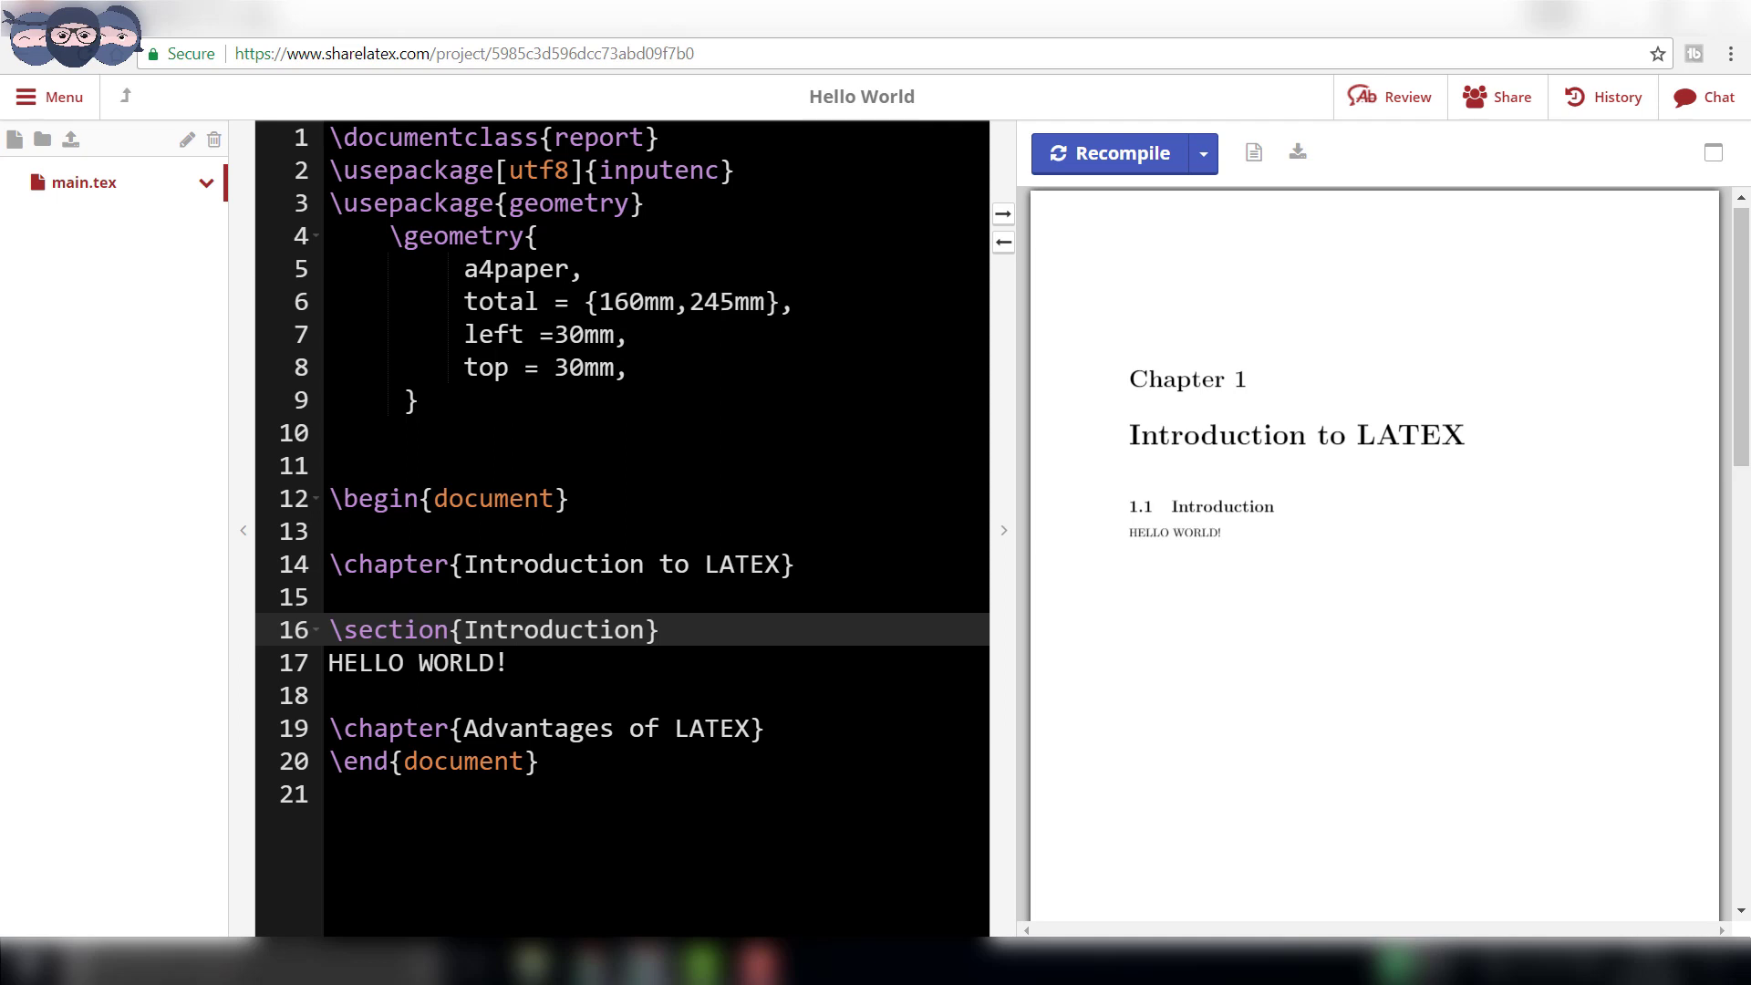
drag(649, 632, 326, 662)
text(section1)
key(BackSpace)
Add \subsection{subsection1} below the section
key(Return)
text(\sub)
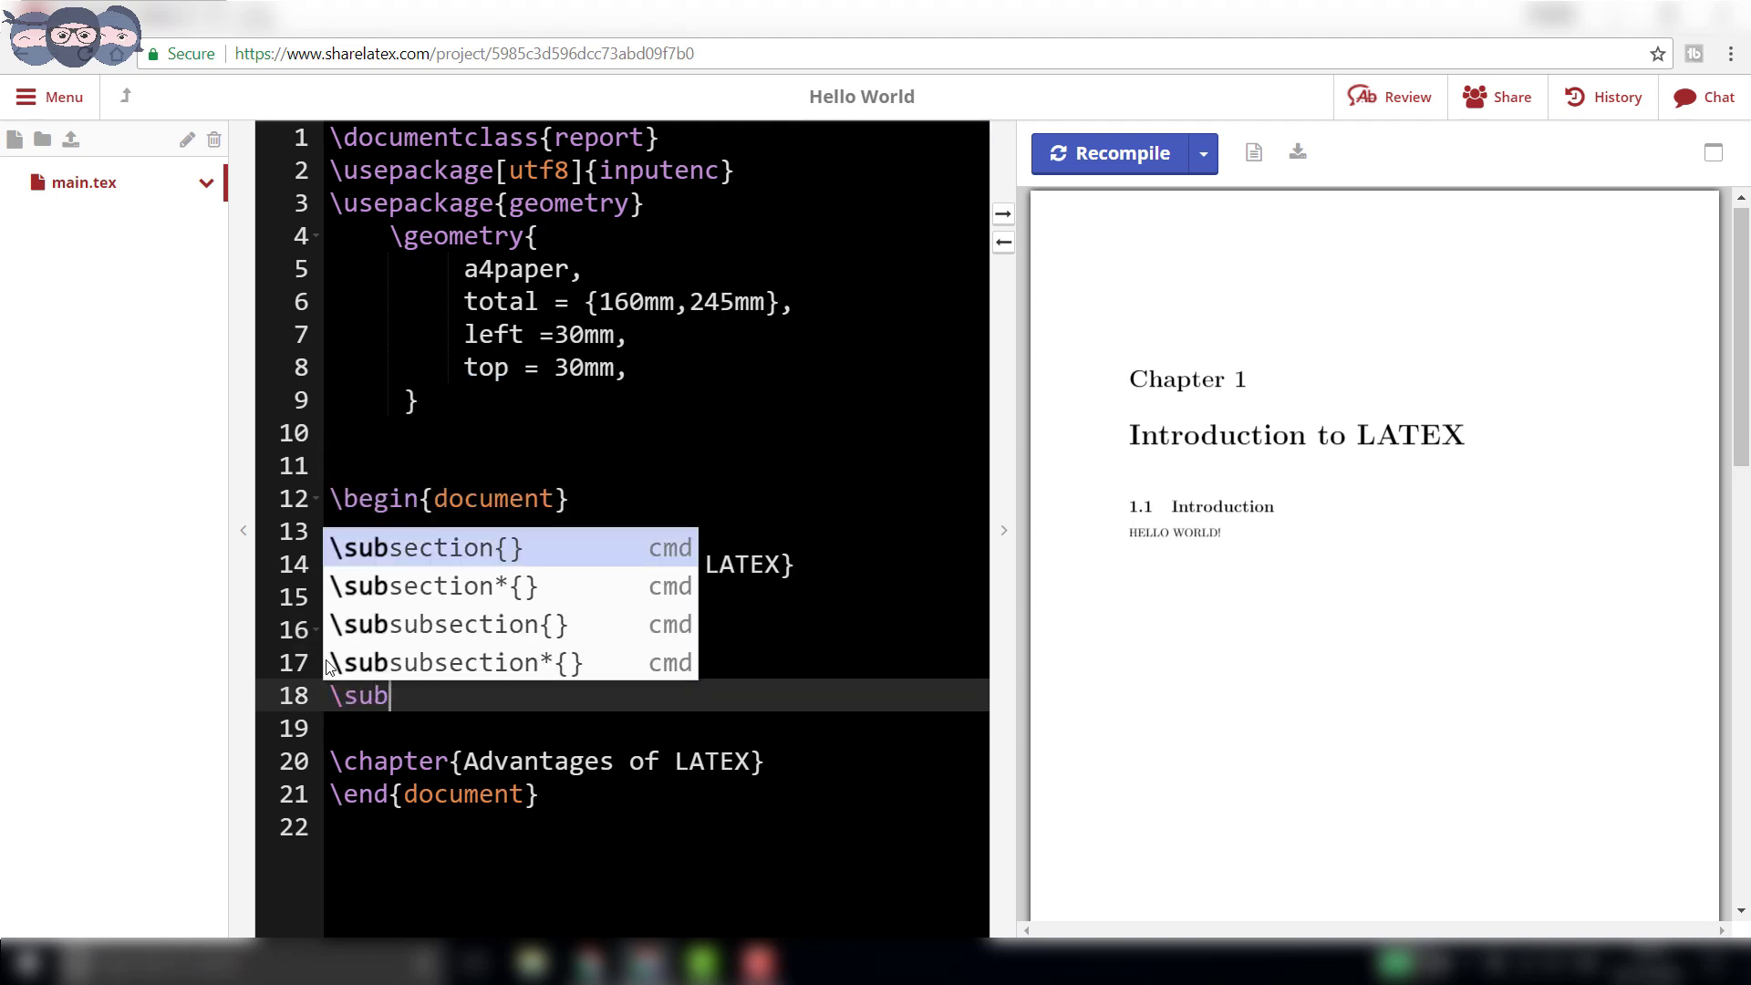
key(Return)
text(sect)
key(BackSpace)
key(BackSpace)
key(BackSpace)
key(BackSpace)
text(subsection1)
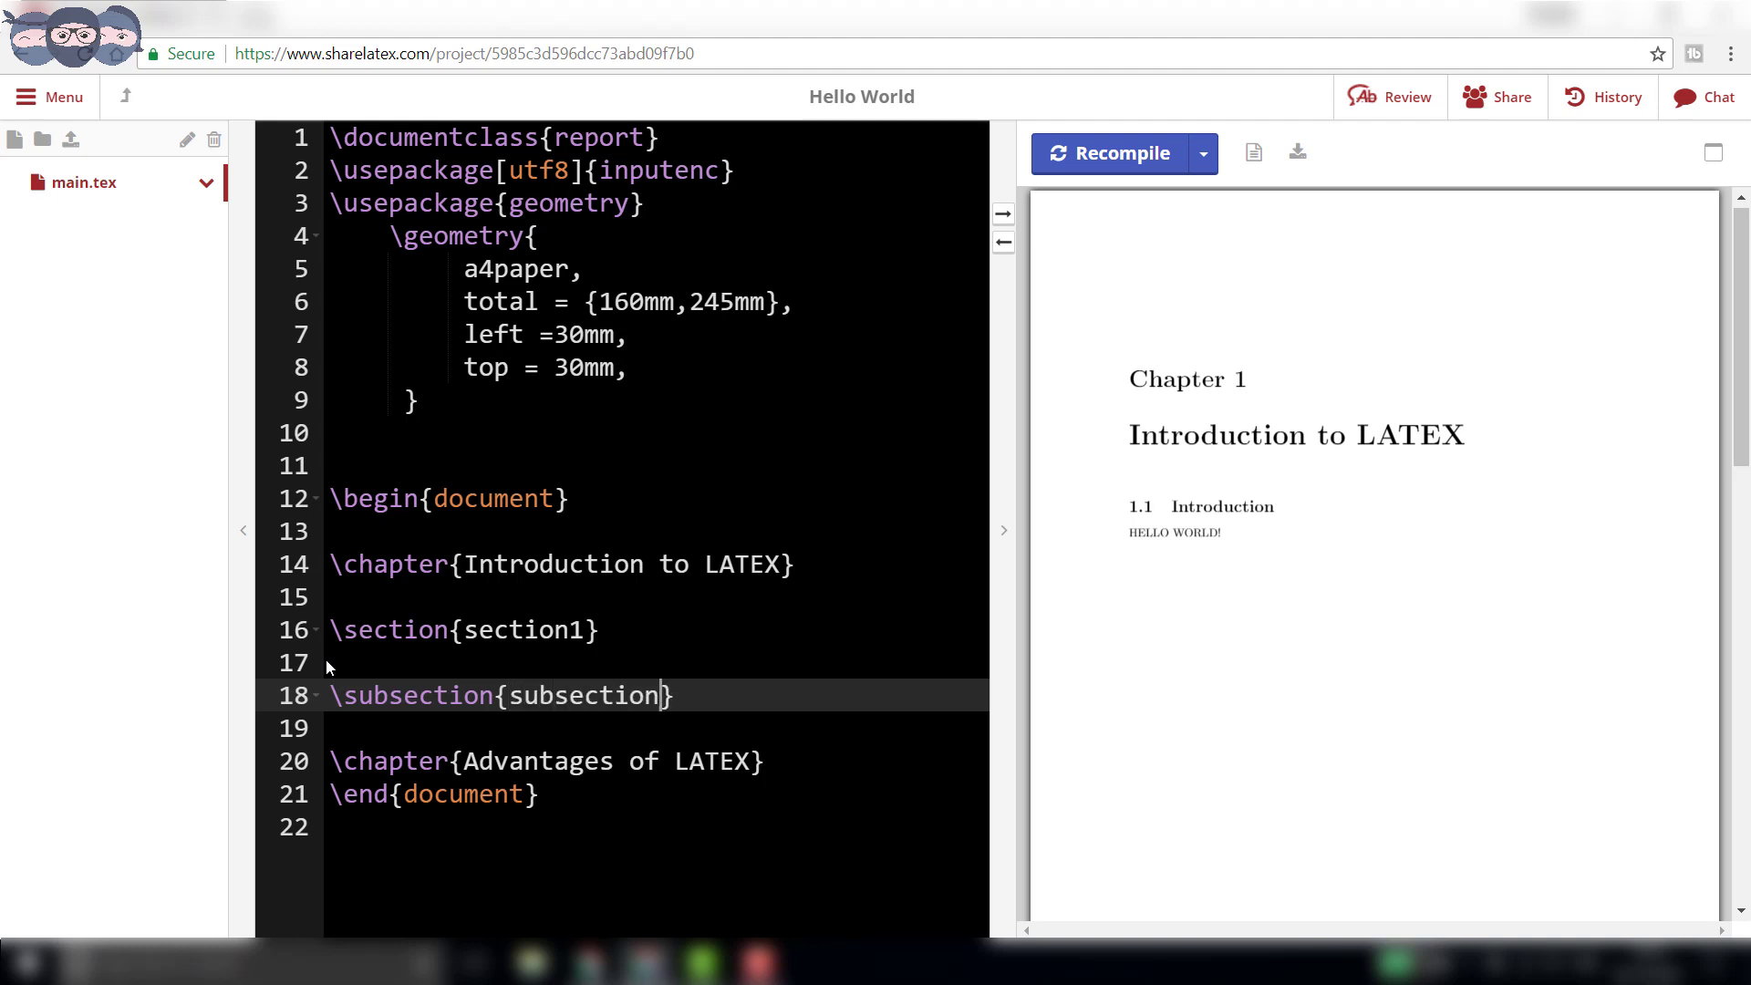
key(End)
Add \subsubsection{subsubsection1} below the subsection
key(Return)
key(Return)
text(\su)
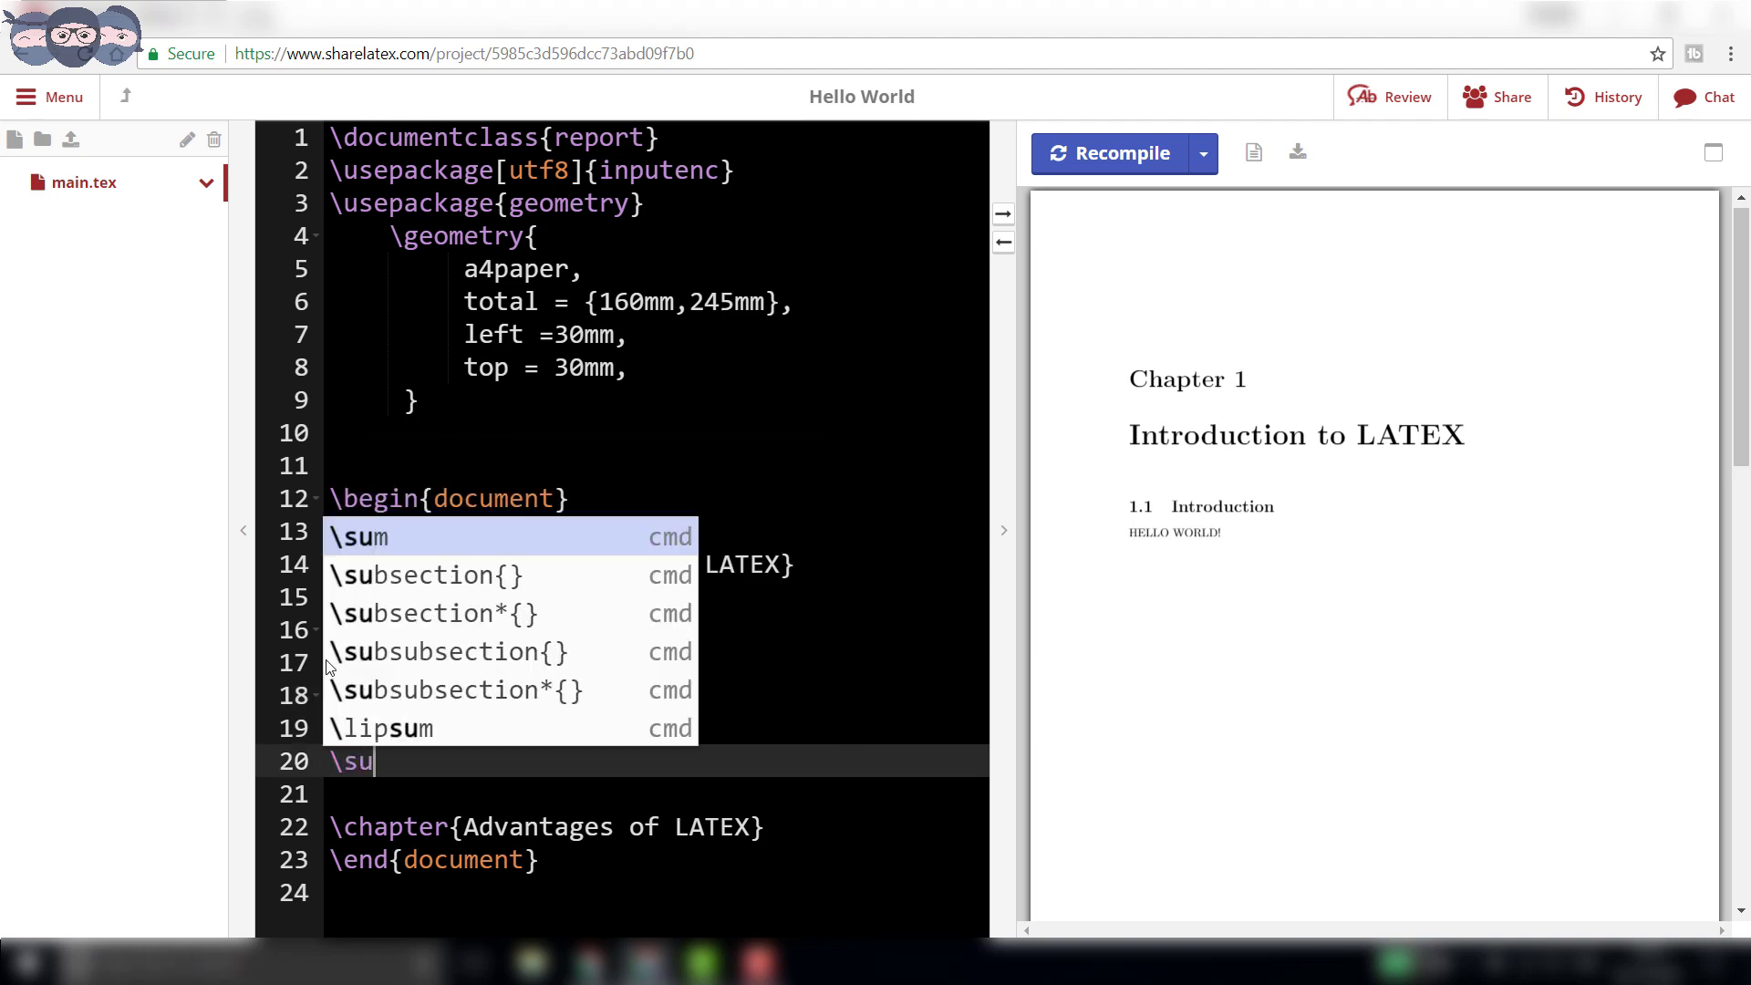
key(Down)
key(Down)
key(Down)
key(Return)
text(subsubsection1)
key(End)
Add a \paragraph reading 'this line is a paragragh' below the subsubsection
key(Return)
key(Return)
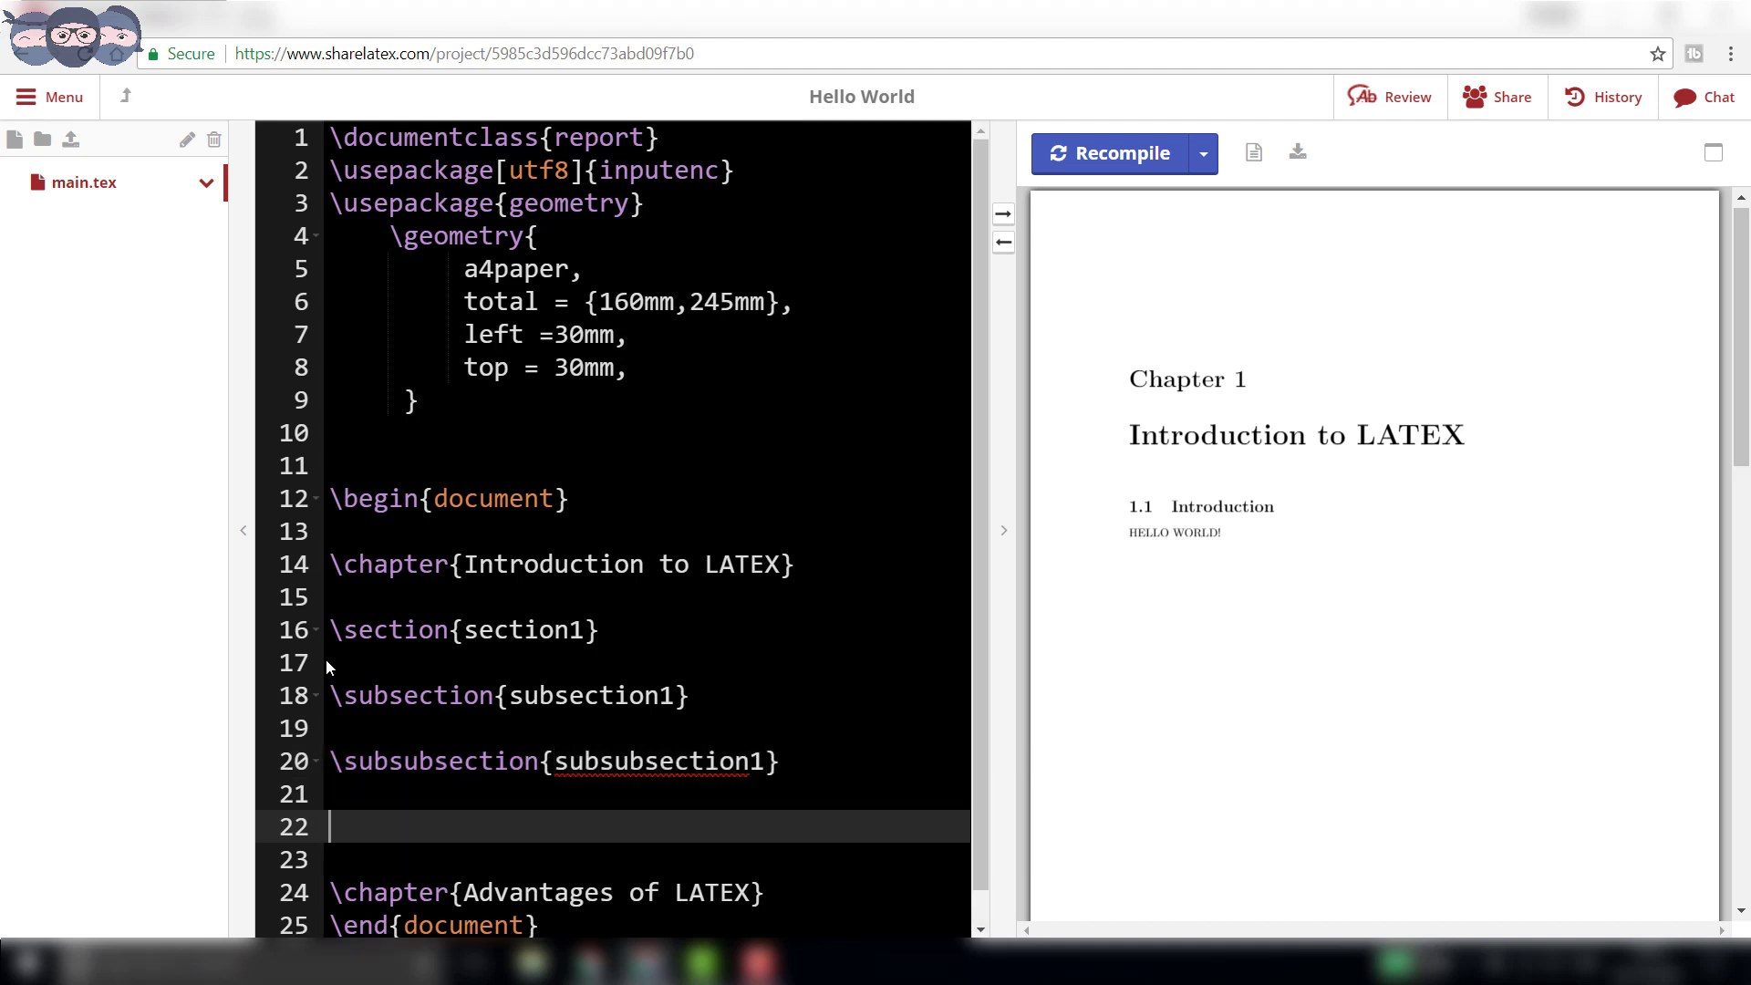
text(\p)
key(Down)
key(Down)
key(Down)
key(Down)
key(Down)
key(Down)
key(Return)
text(this line)
text(a paragragh)
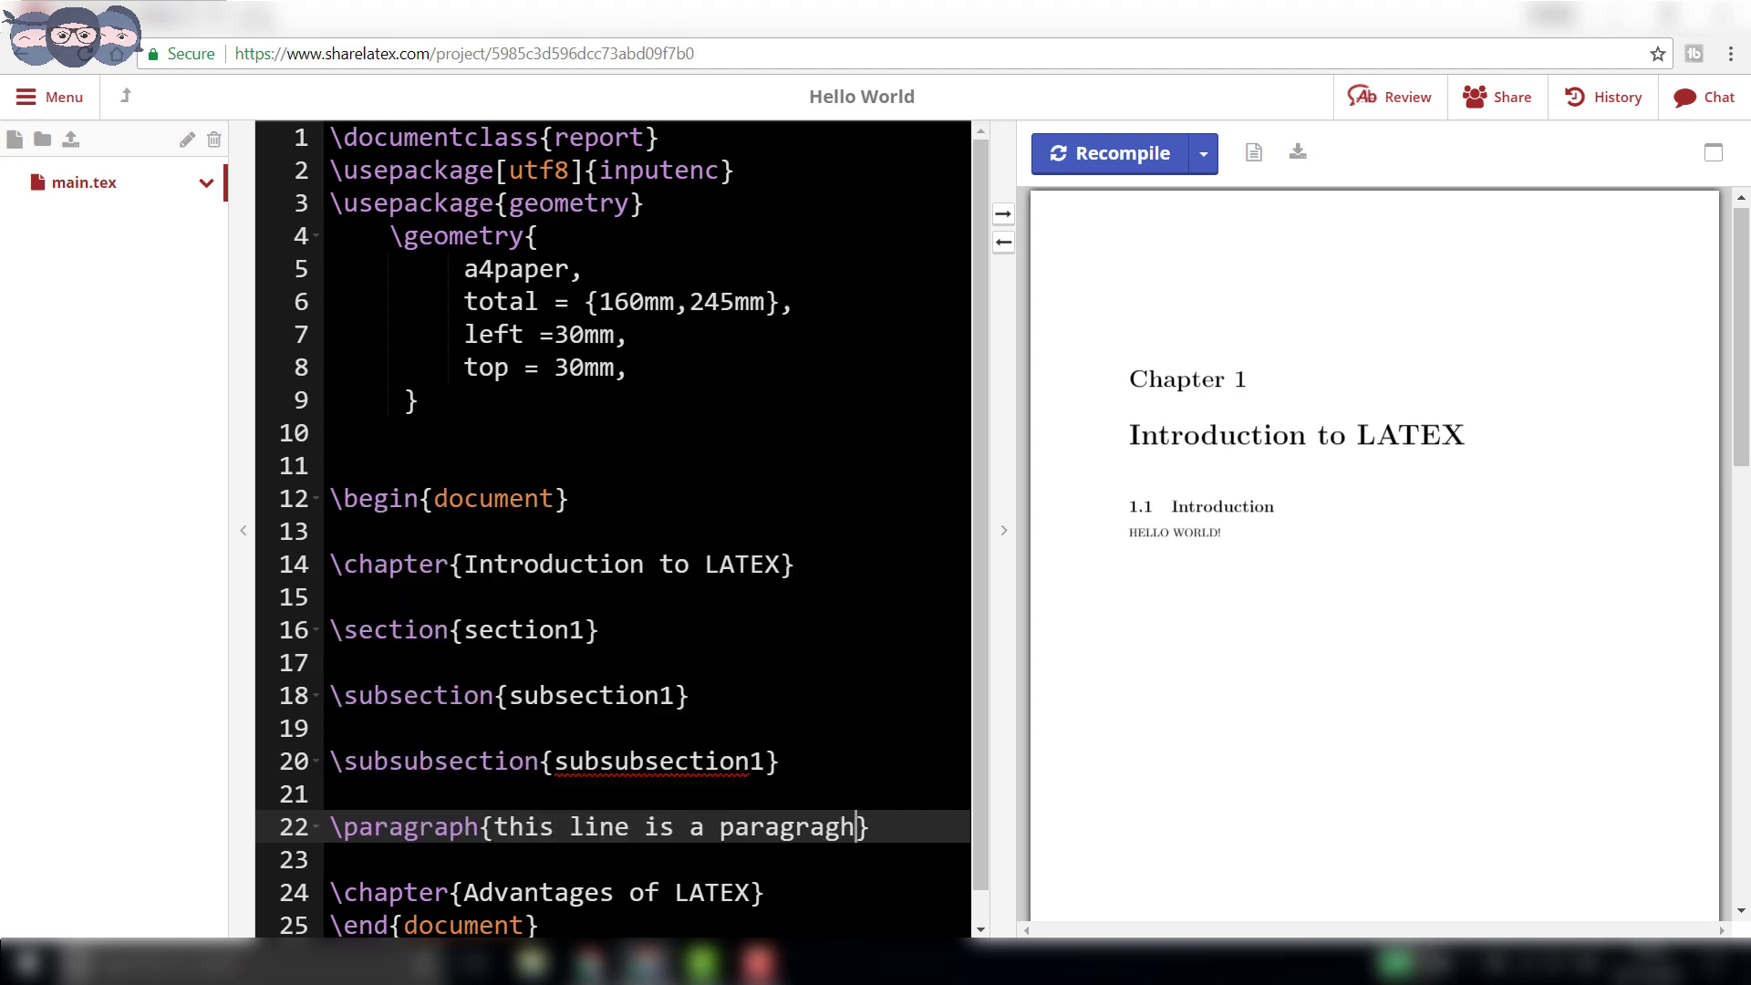
click(326, 658)
Type a 'dummy text' line under section1 and paste copies under subsection1 and subsubsection1
text(dummy text dummy text dummy text dummy text dummy text dummy text)
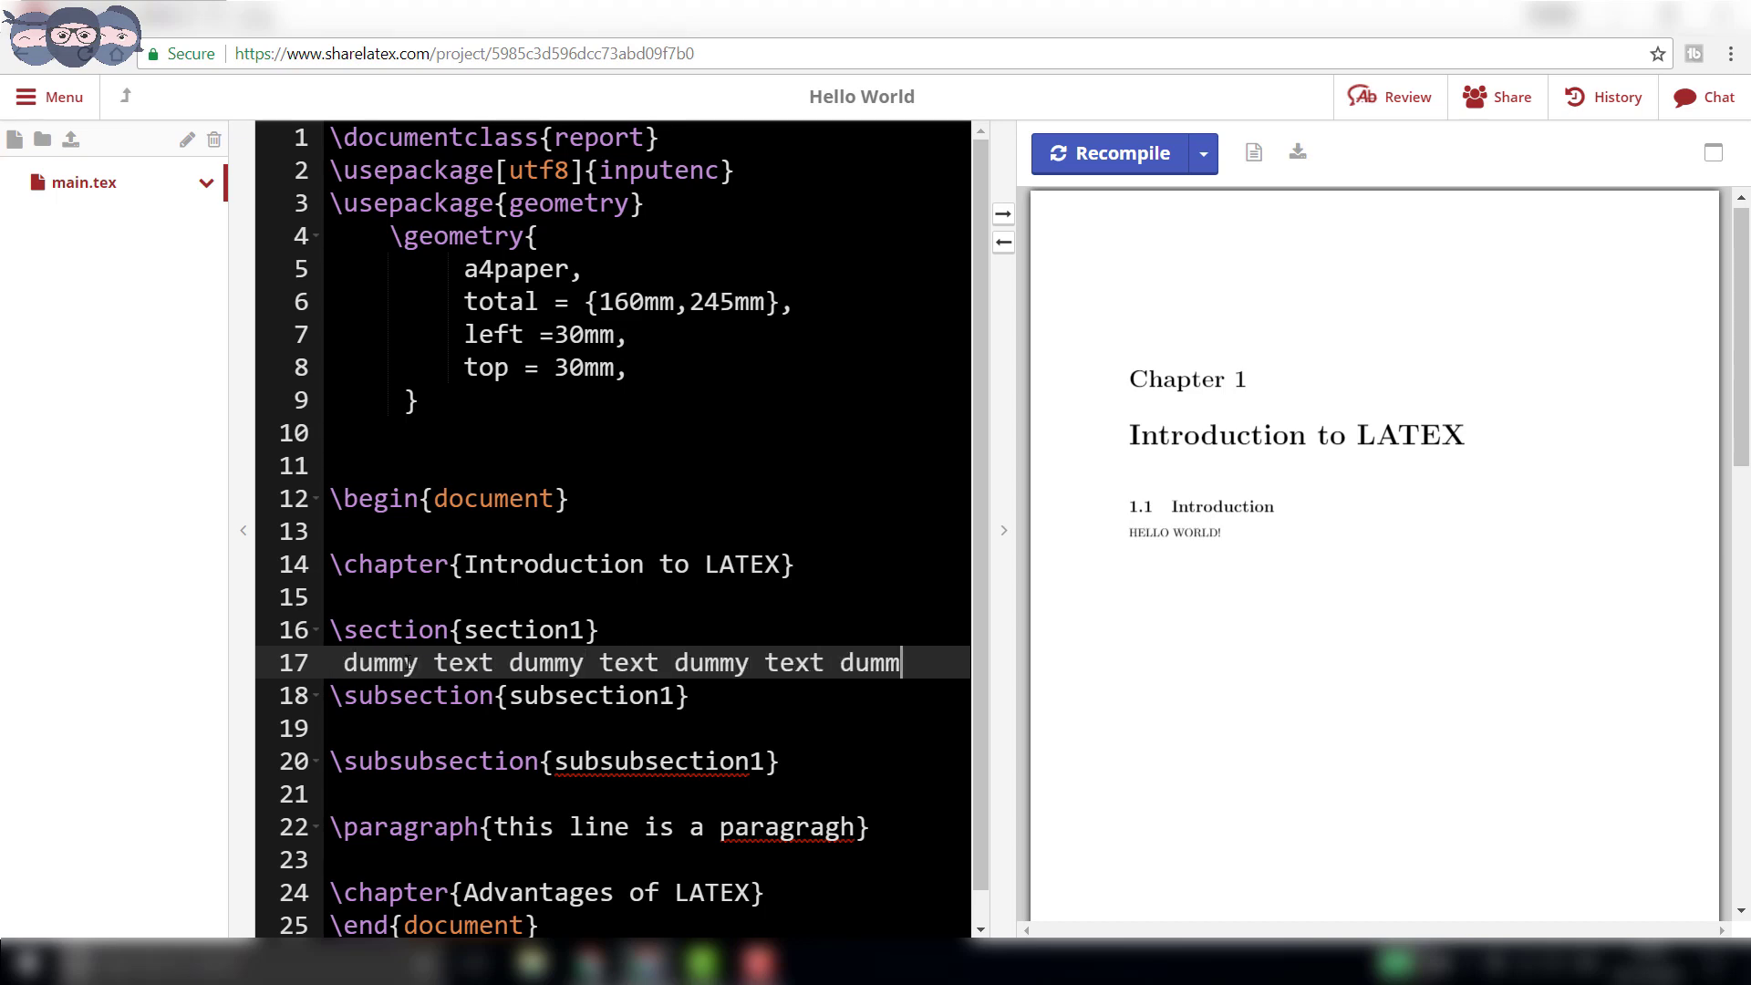
drag(330, 663, 735, 697)
key(ctrl+c)
key(ctrl+v)
key(ctrl+v)
key(ctrl+v)
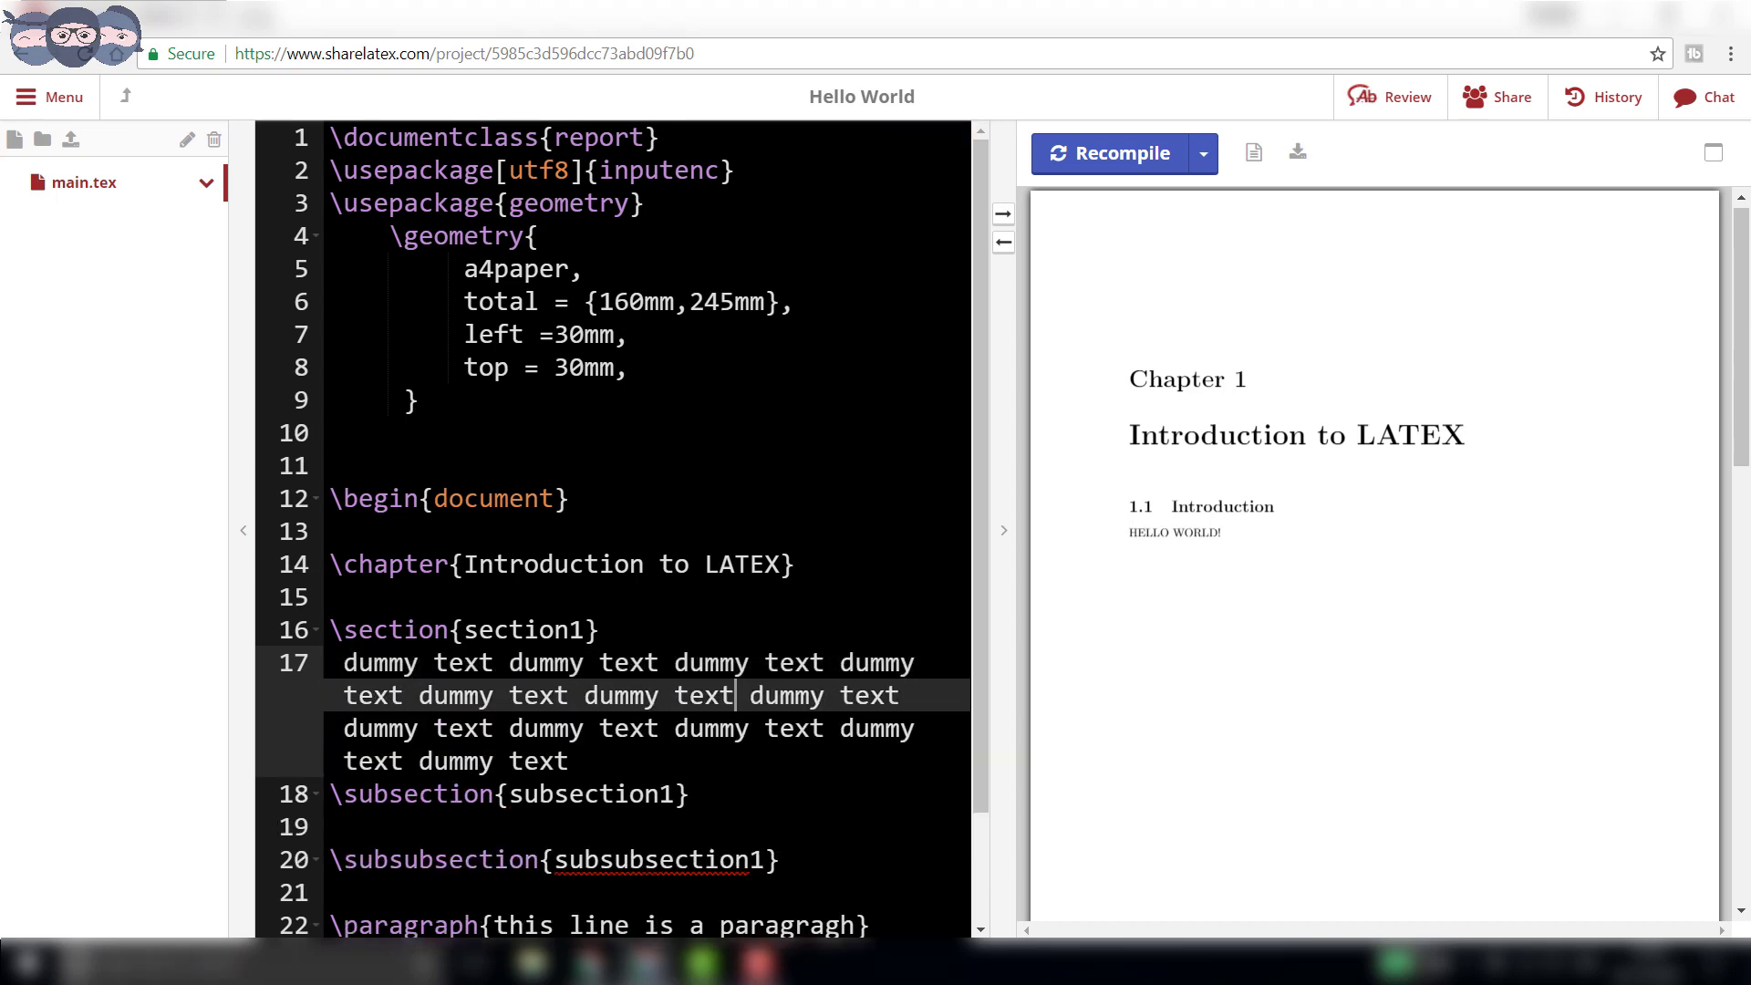
click(337, 818)
key(ctrl+v)
click(338, 755)
key(ctrl+v)
click(857, 760)
key(ctrl+v)
Recompile and scroll the PDF to check the dummy text under each heading
click(1129, 155)
click(1129, 155)
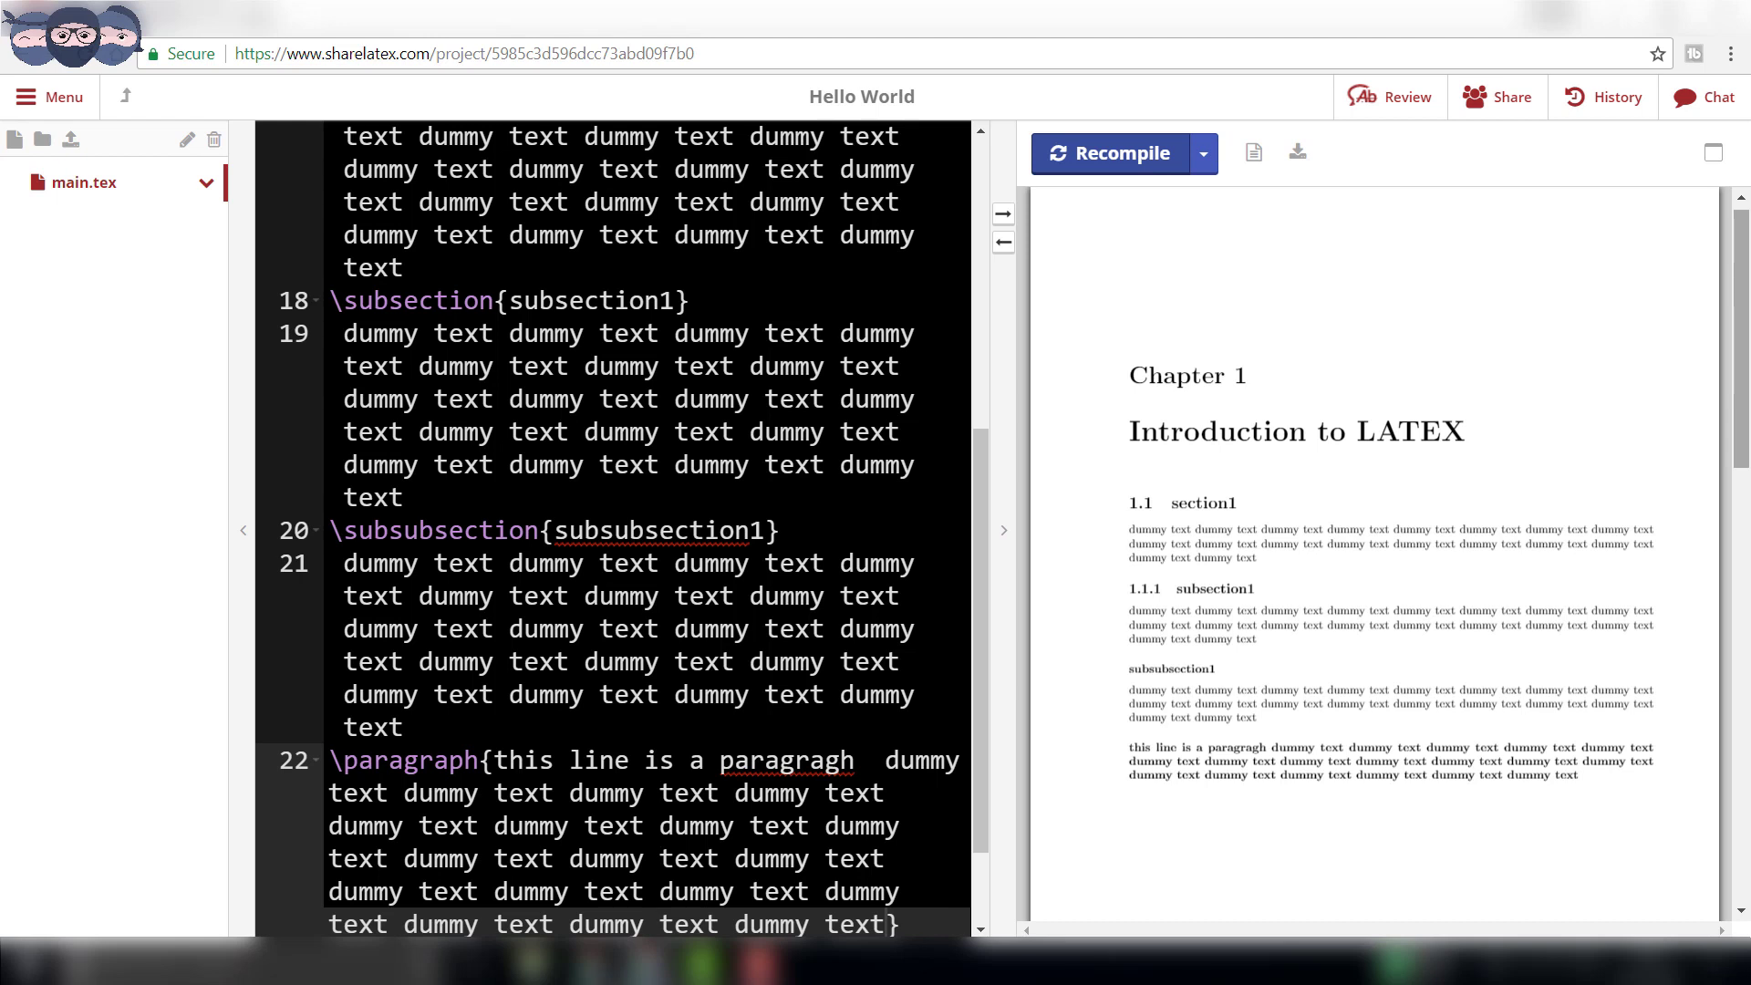
scroll(923, 665, down, 5)
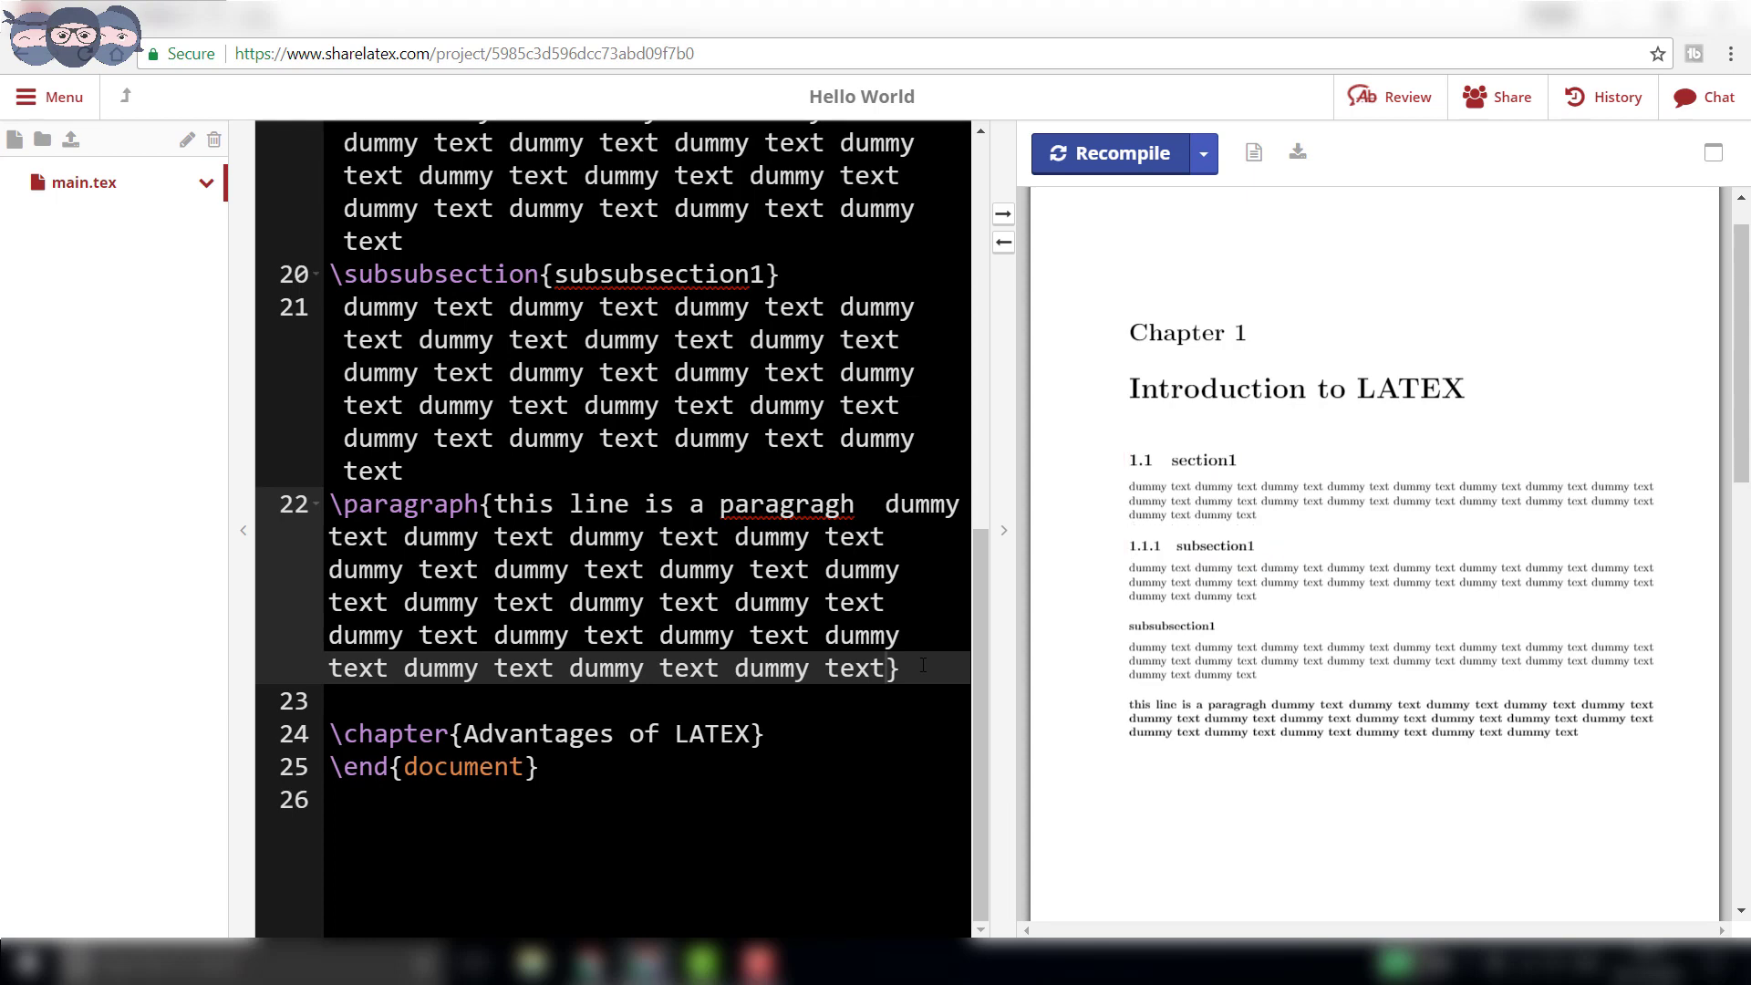
drag(976, 602, 976, 302)
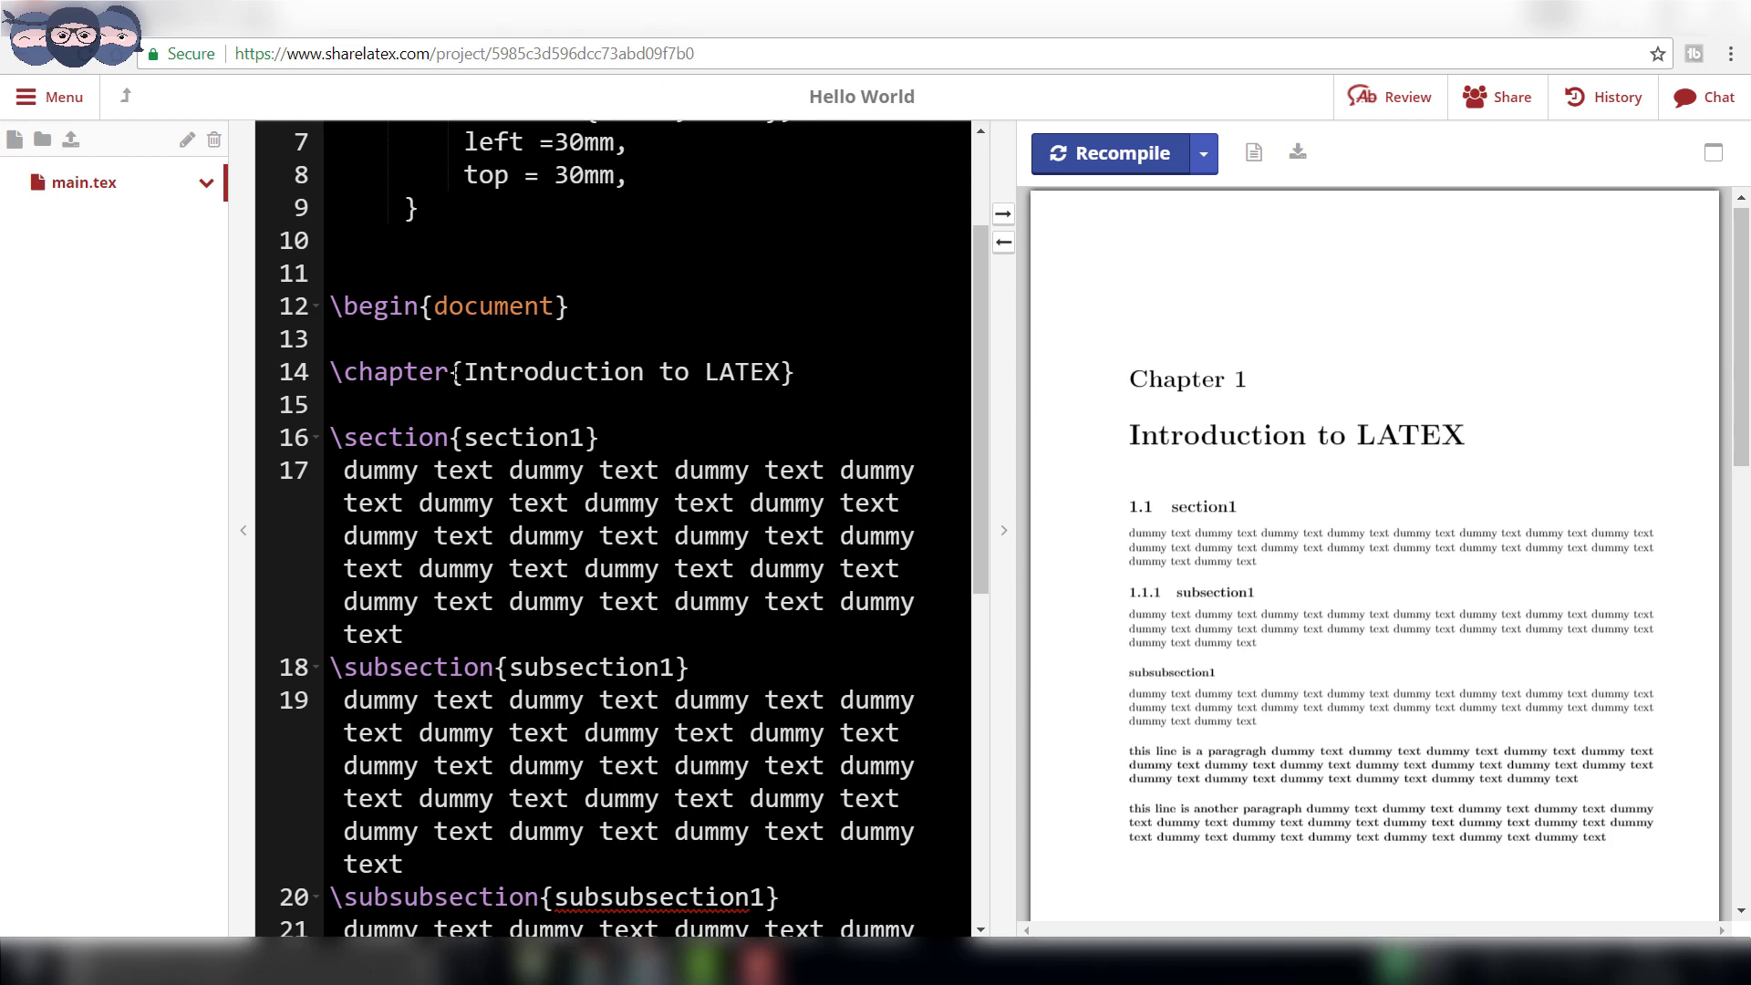
Add asterisks to the \chapter, \section and \subsection commands for unnumbered headings
click(453, 372)
text(*)
click(451, 437)
text(*)
click(495, 667)
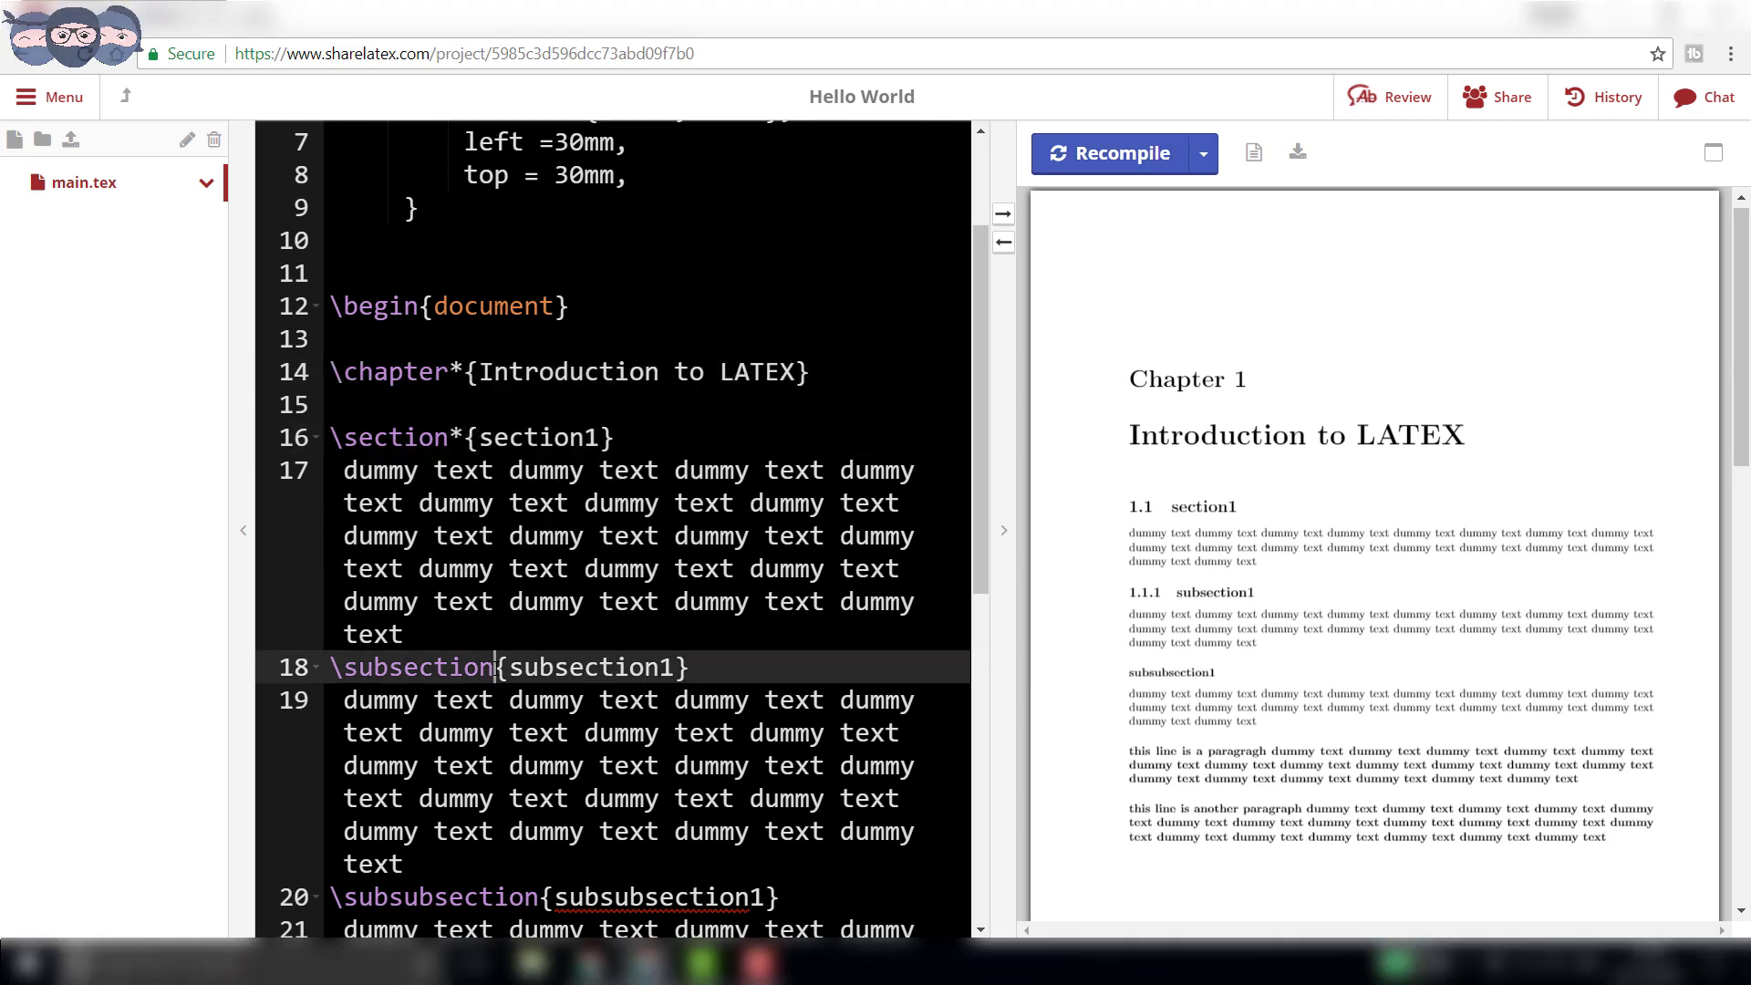
text(*)
key(Return)
Star \subsubsection, delete the stray {} on lines 18 and 20, and recompile
scroll(486, 751, down, 1)
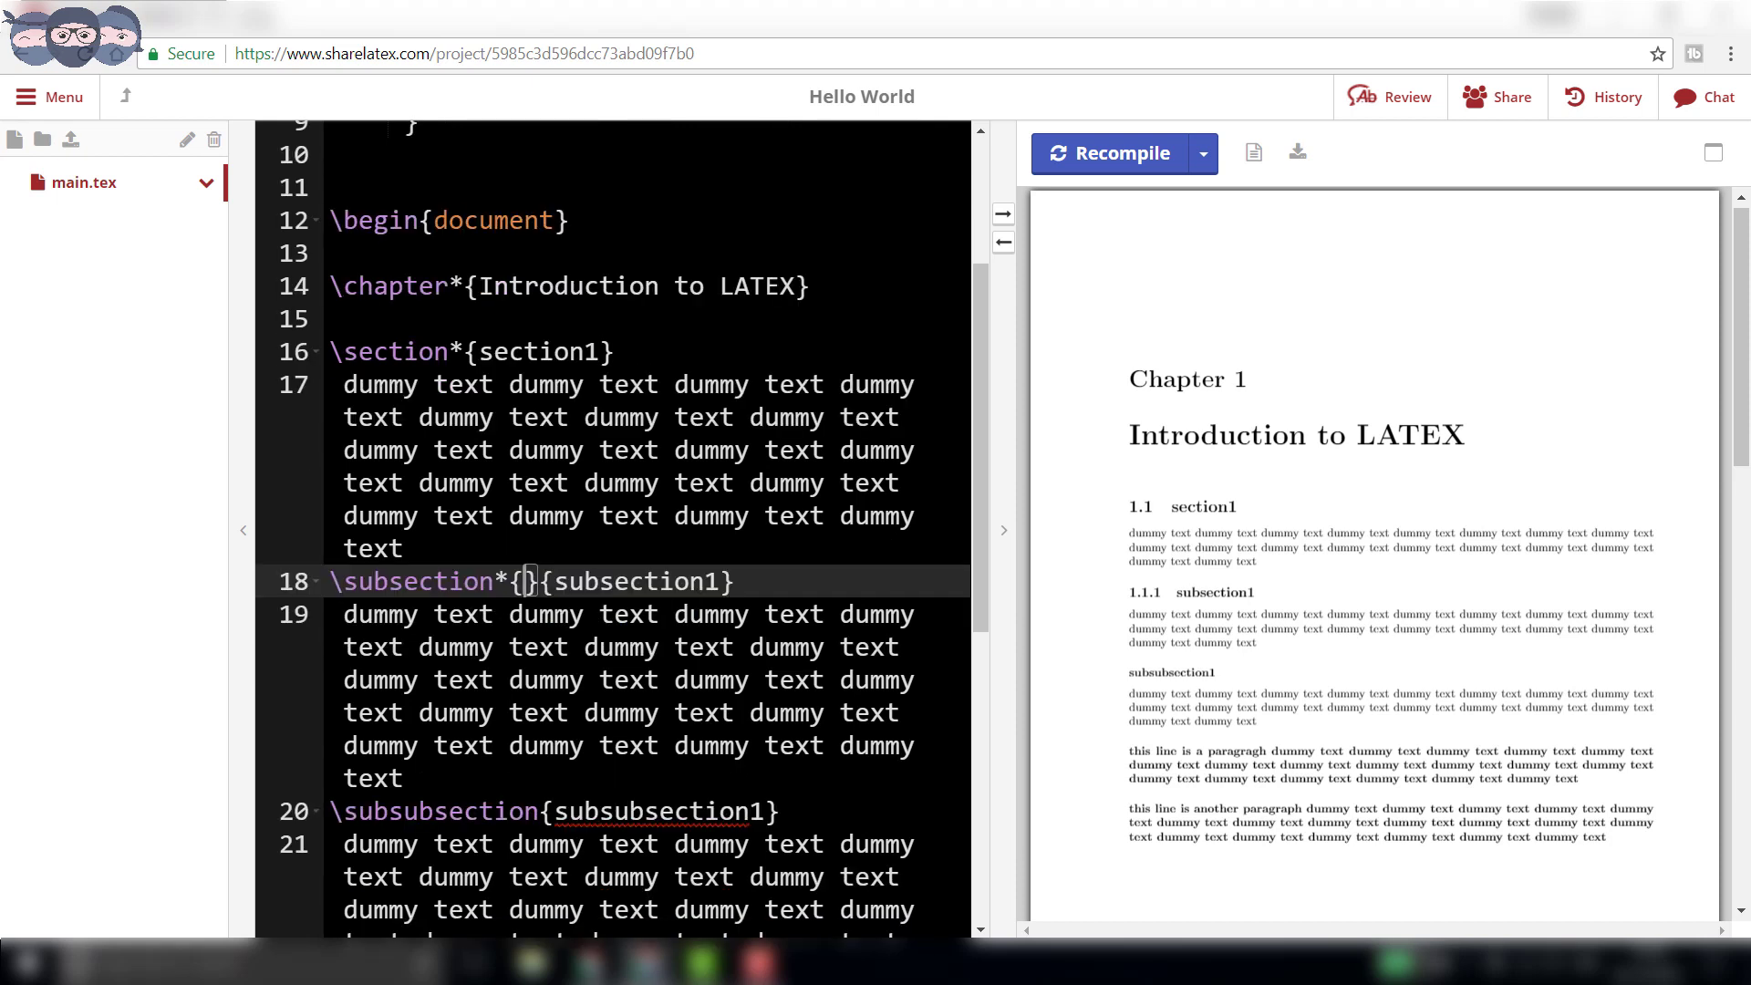
click(539, 811)
text(*)
key(Return)
key(BackSpace)
click(523, 582)
key(BackSpace)
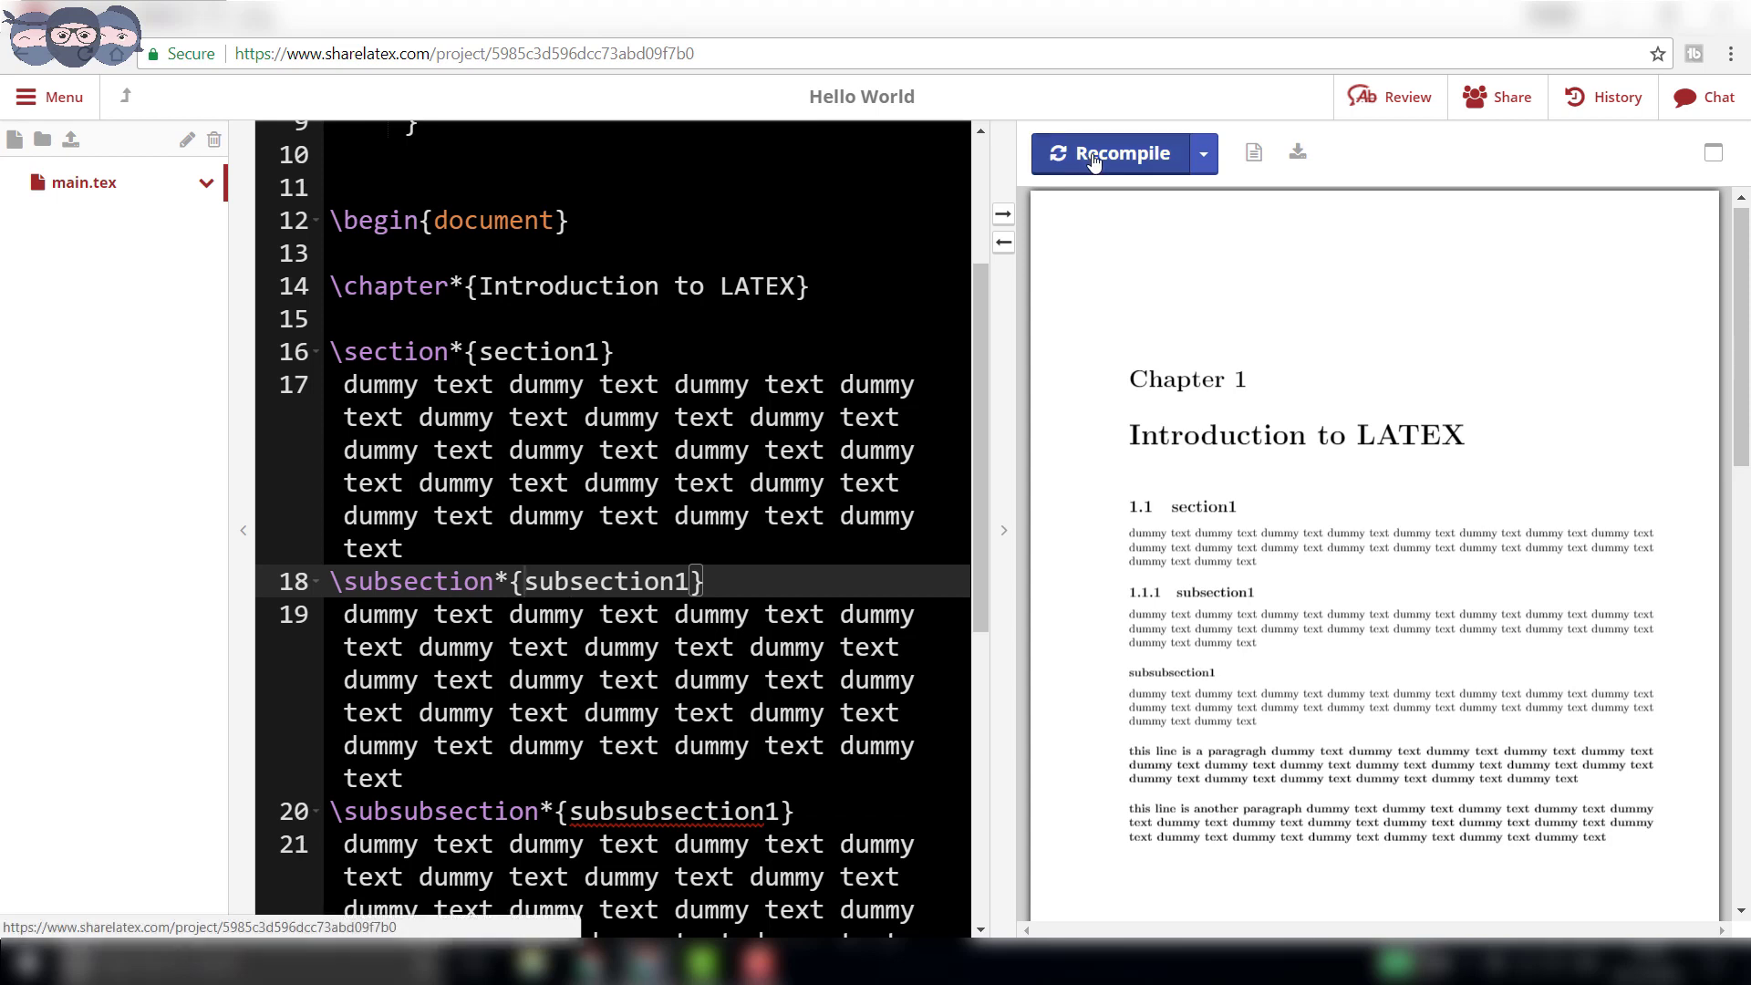
click(1094, 157)
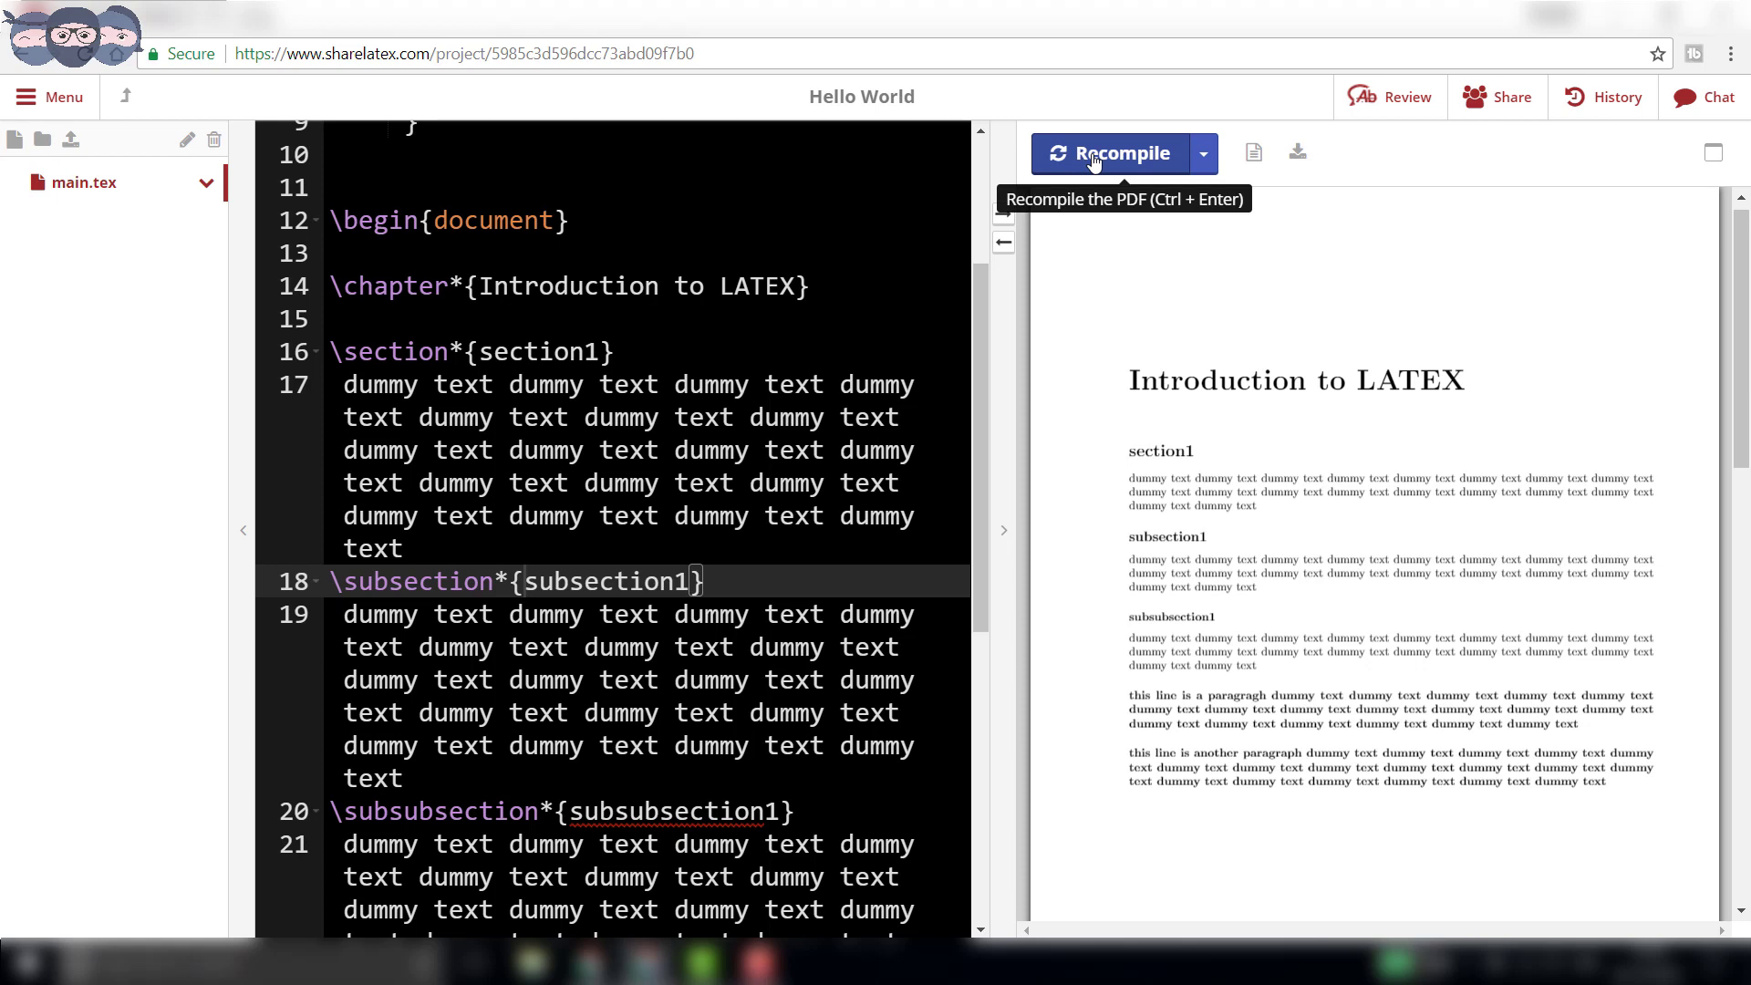
Set the editor theme to tomorrow night bright in the project menu settings
click(52, 106)
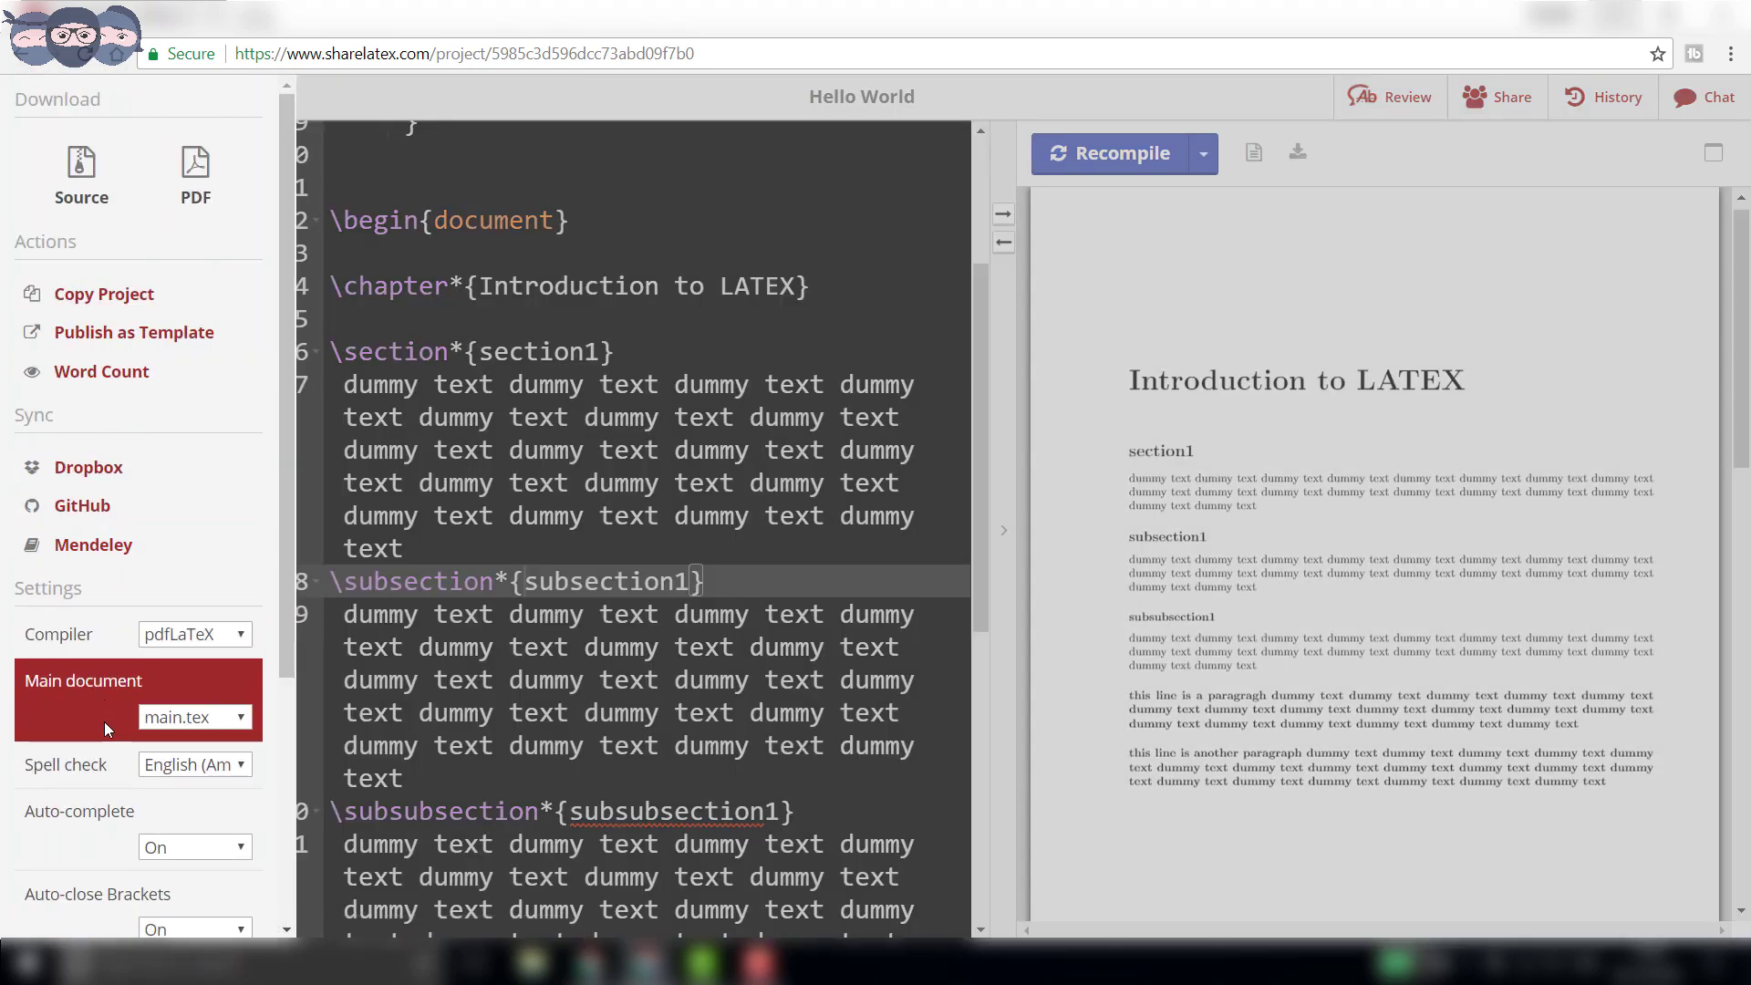
scroll(105, 790, down, 4)
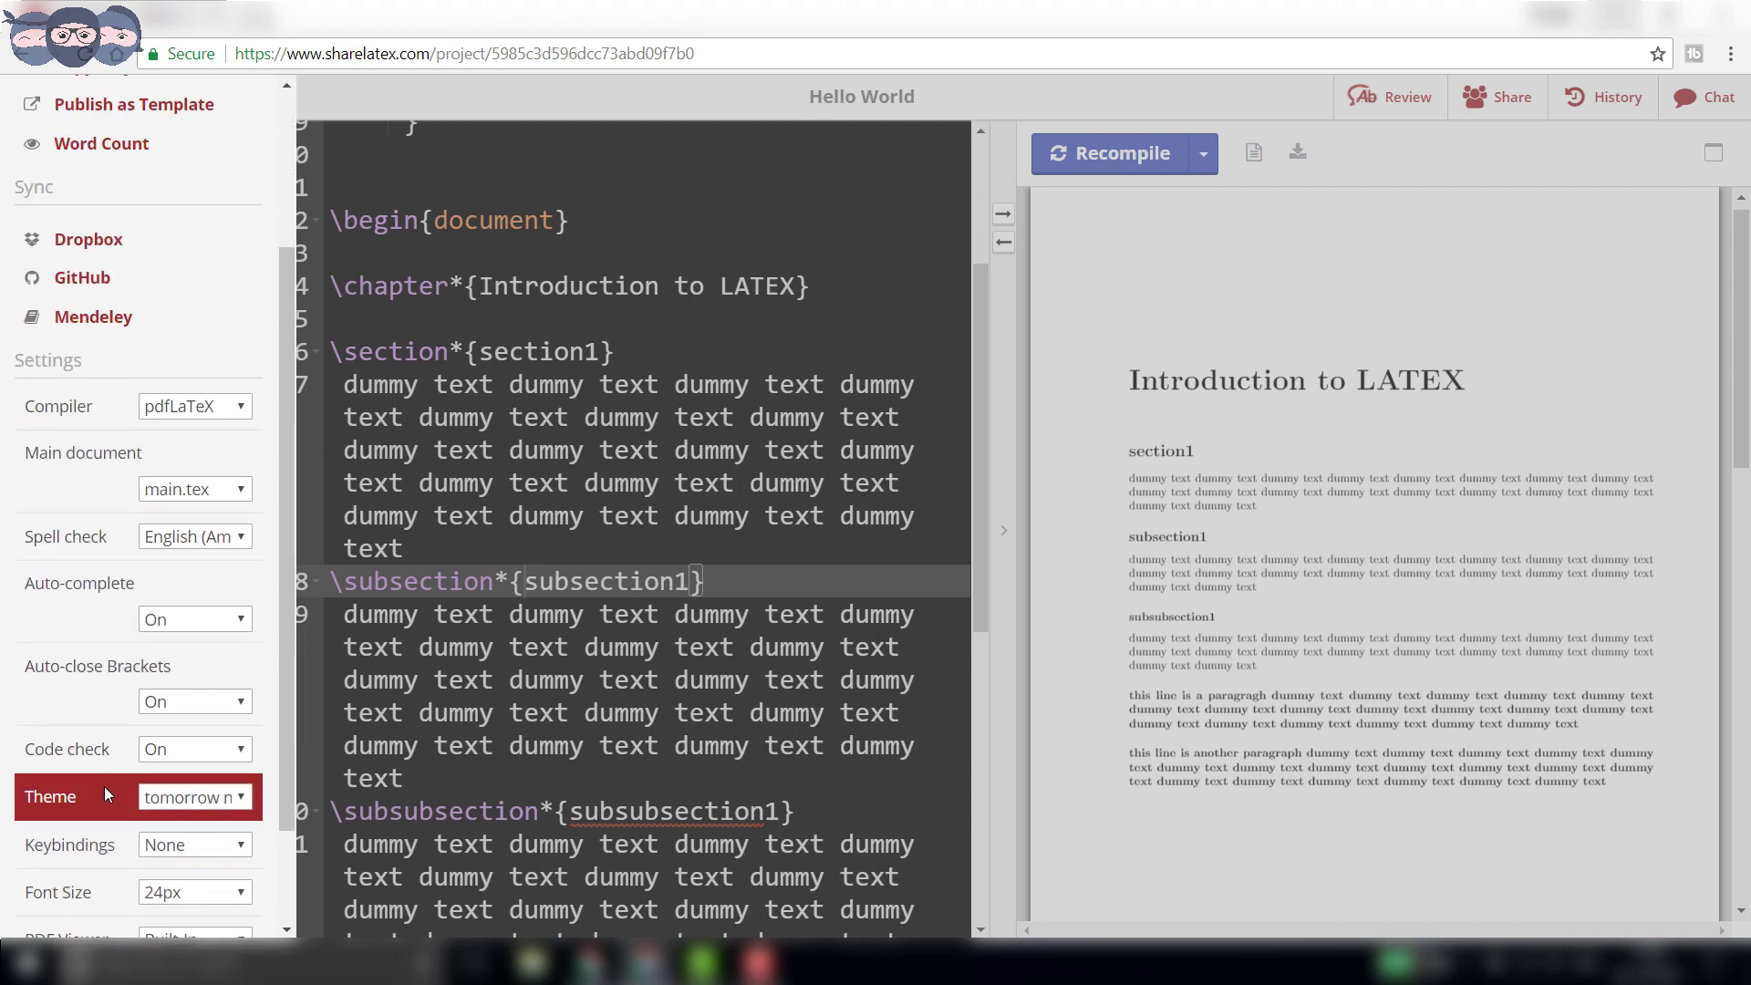
click(209, 669)
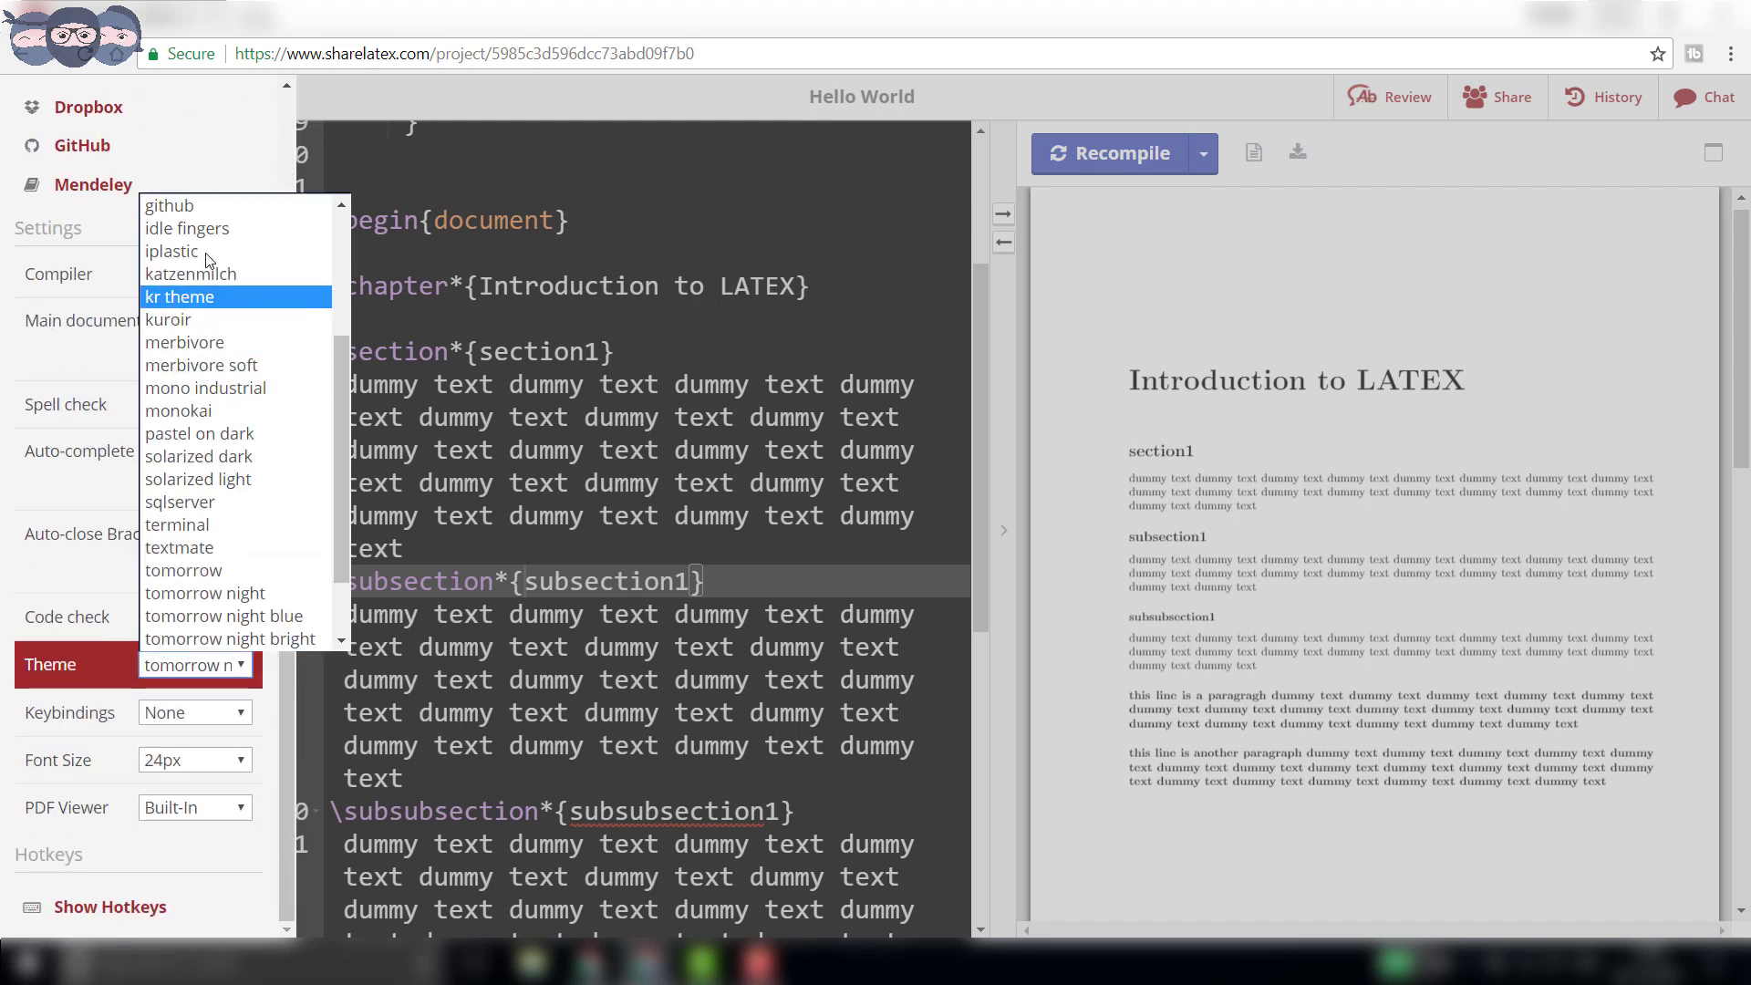
click(232, 639)
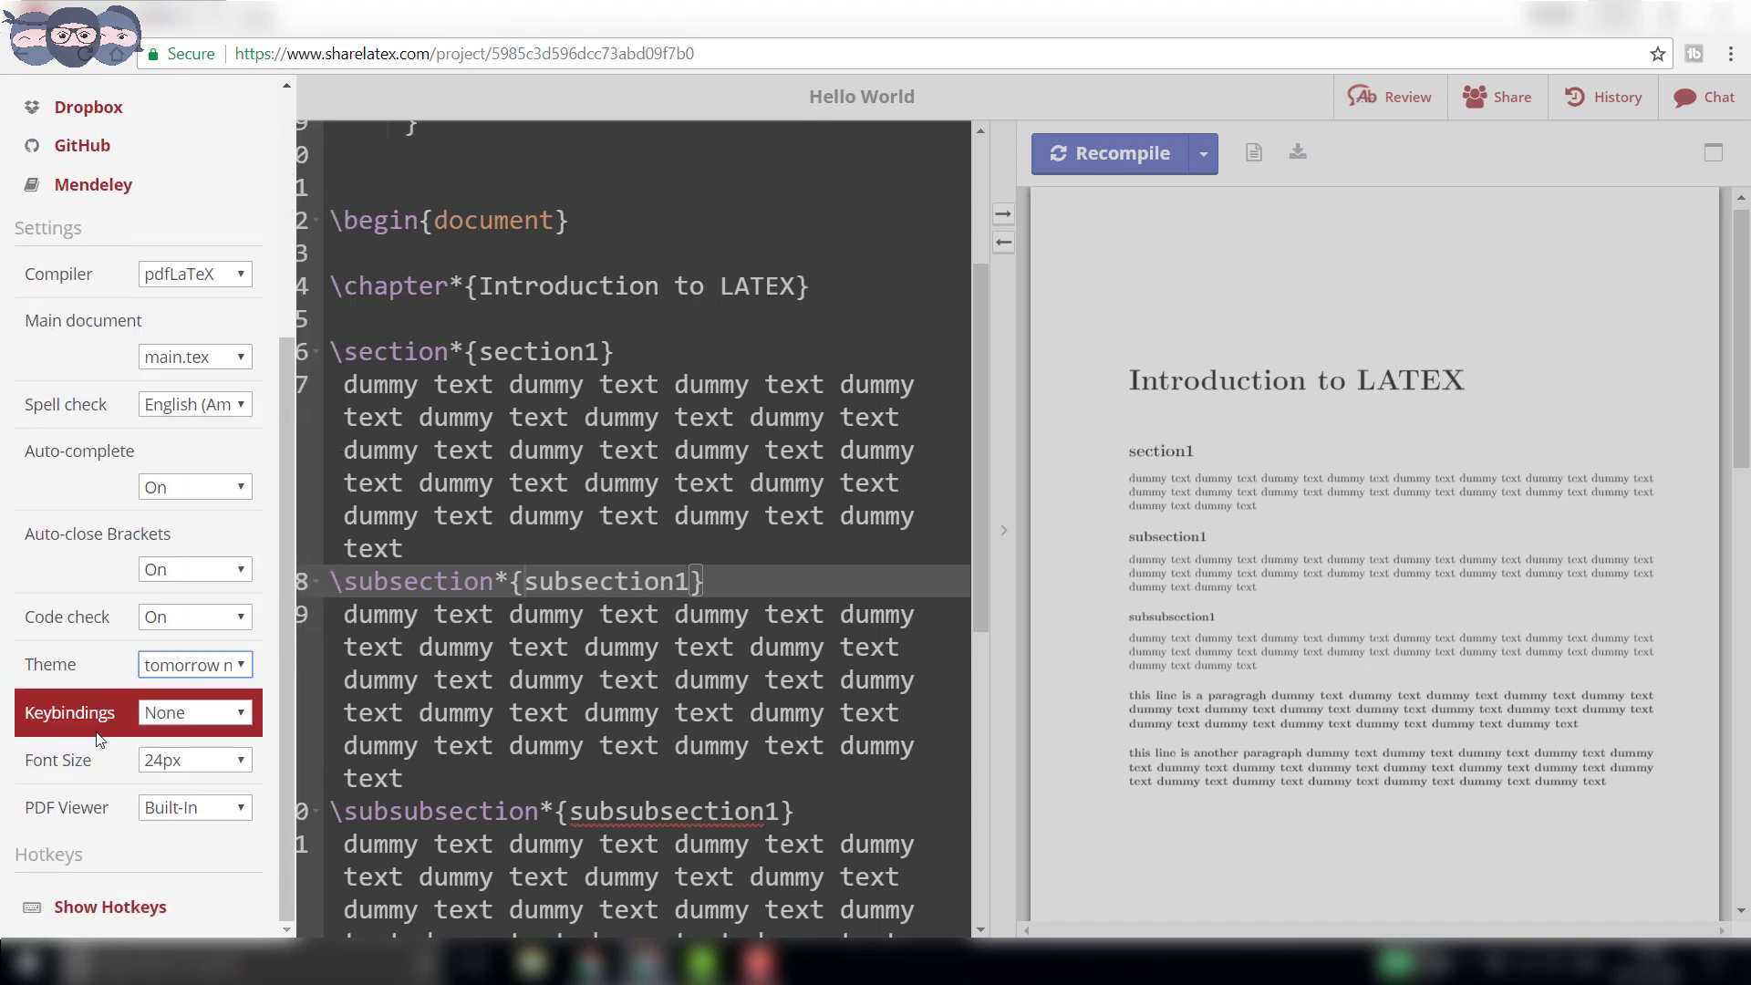